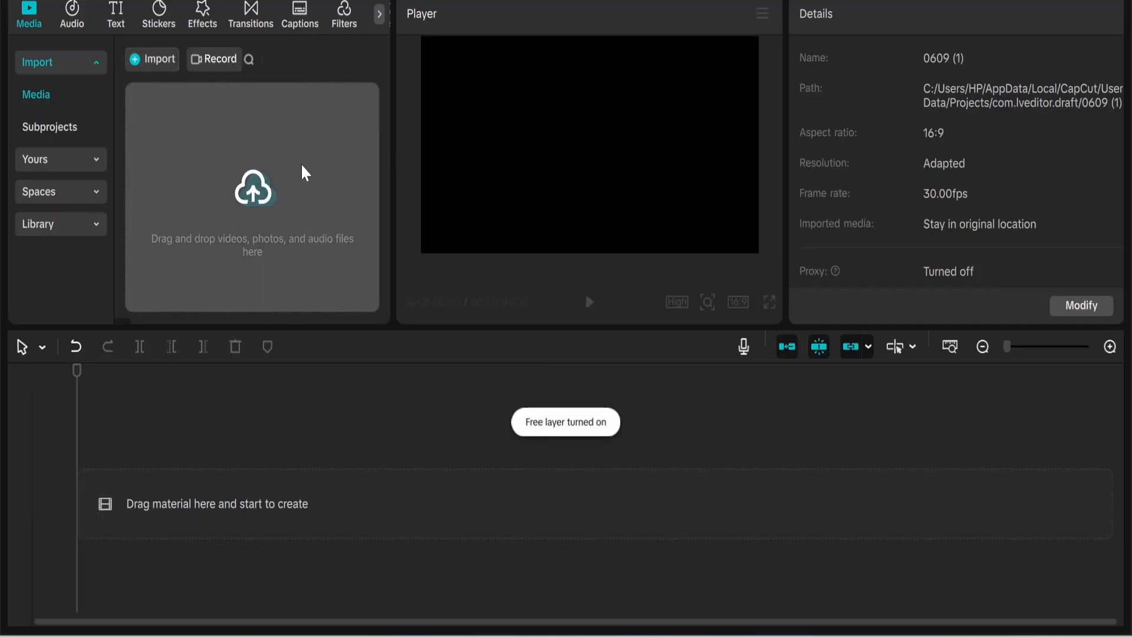
# Step: Import pngtree-splattered-blood-drops.jpg and place it on the timeline as the first clip
pyautogui.click(283, 178)
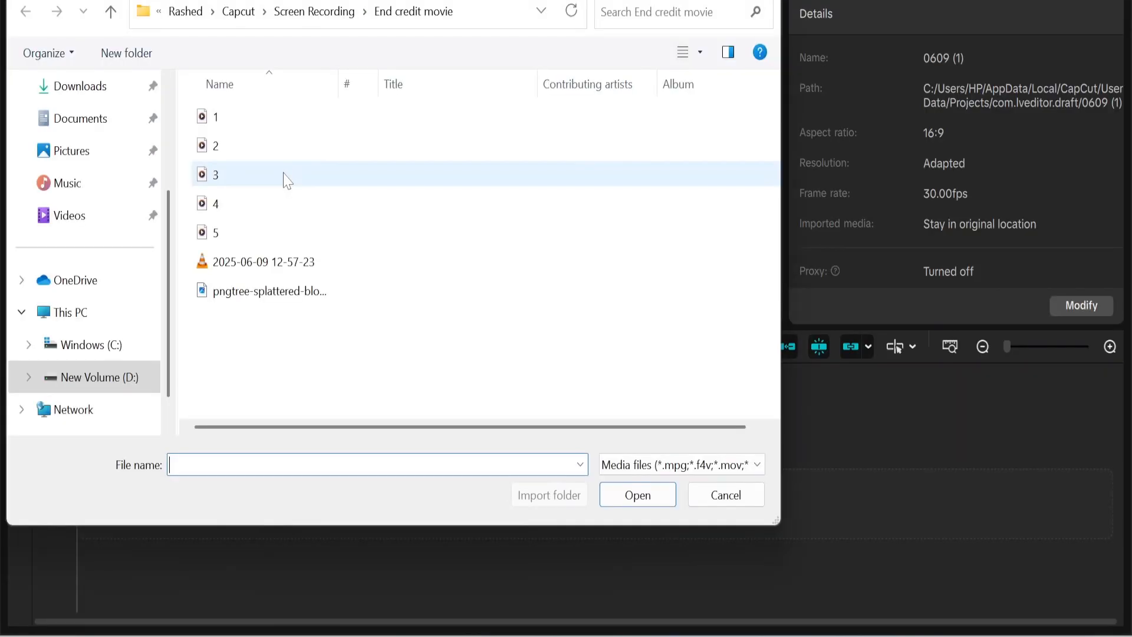
pyautogui.doubleClick(256, 295)
pyautogui.moveTo(187, 163); pyautogui.dragTo(154, 485)
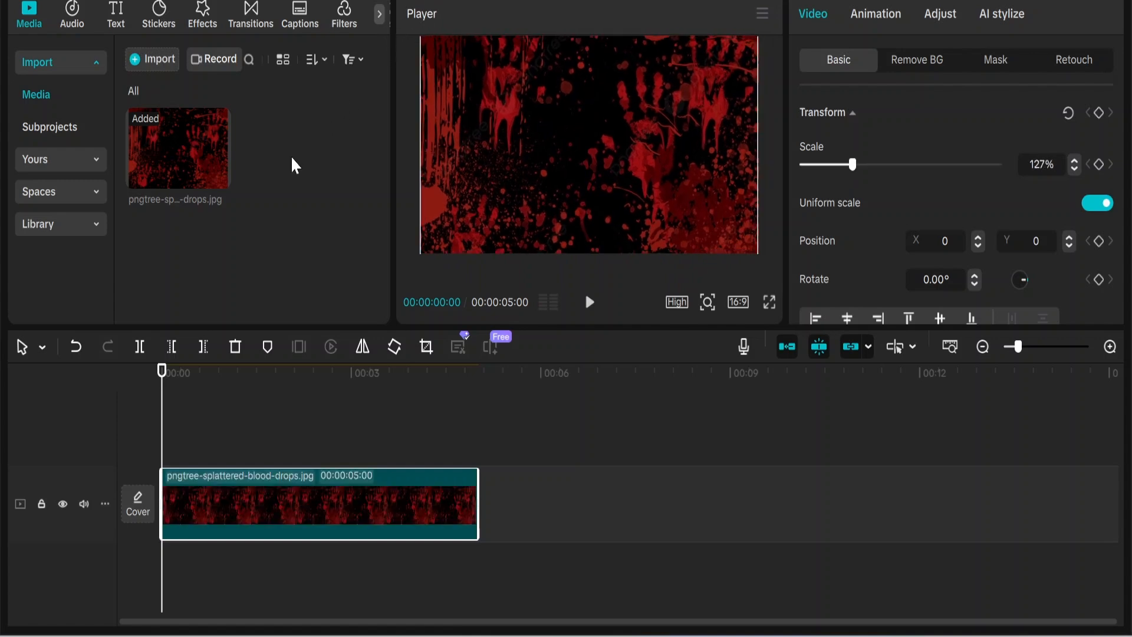
# Step: Add 'A Sad Meme' from the Audio favorites onto a track under the image clip
pyautogui.click(80, 33)
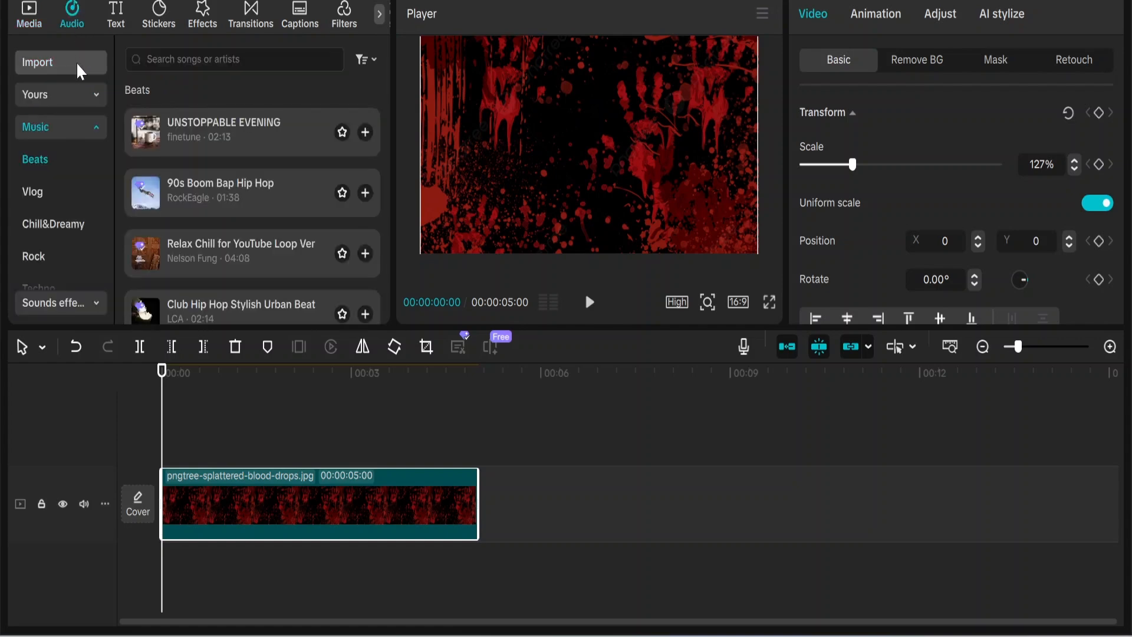
pyautogui.click(76, 94)
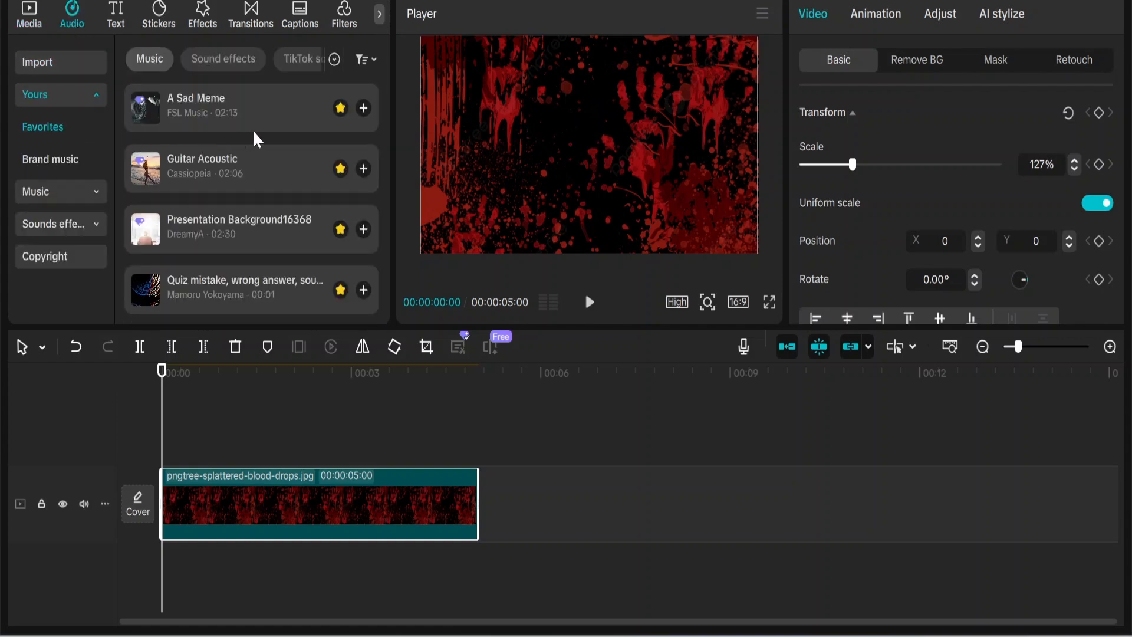
pyautogui.moveTo(276, 110); pyautogui.dragTo(160, 570)
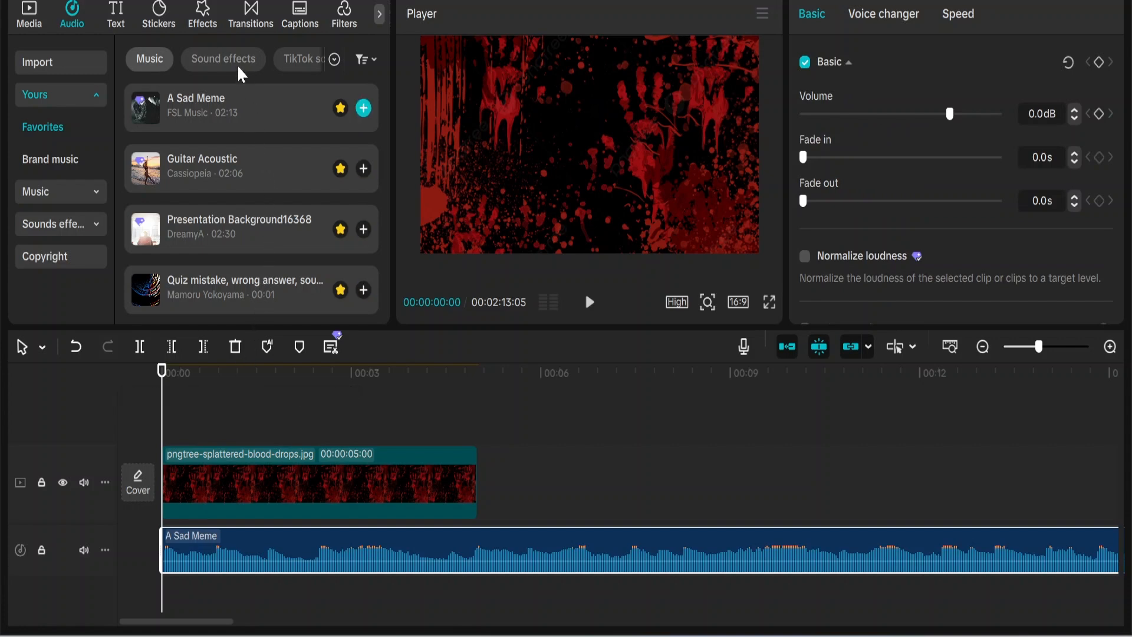
# Step: Search the effects for 'fire' and drop the Fire effect over the background's start
pyautogui.click(206, 24)
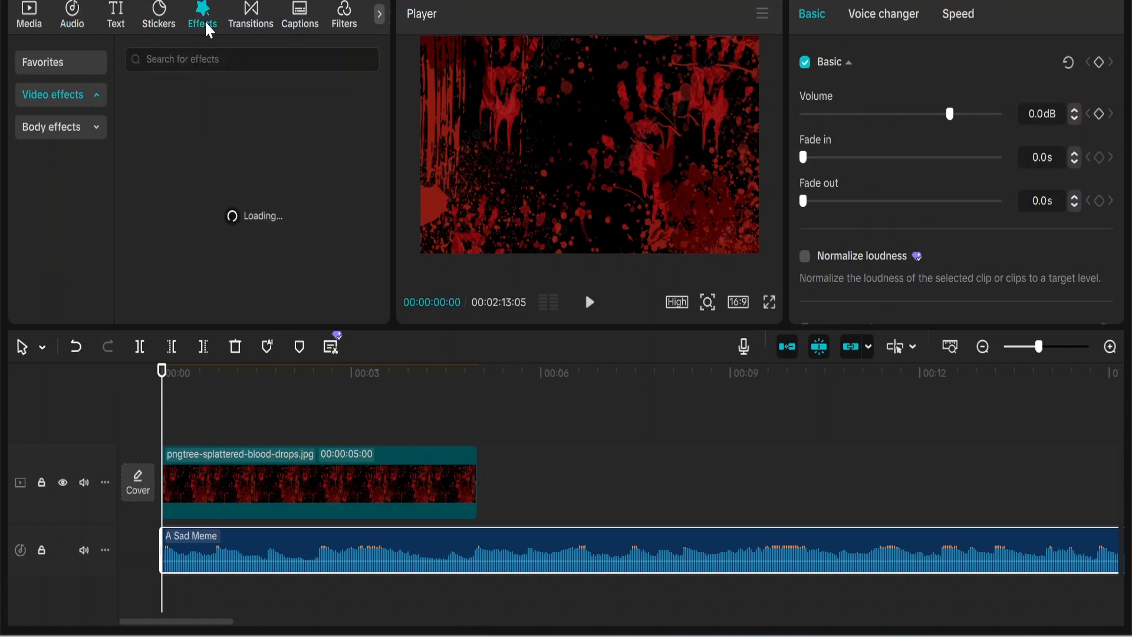
pyautogui.click(177, 59)
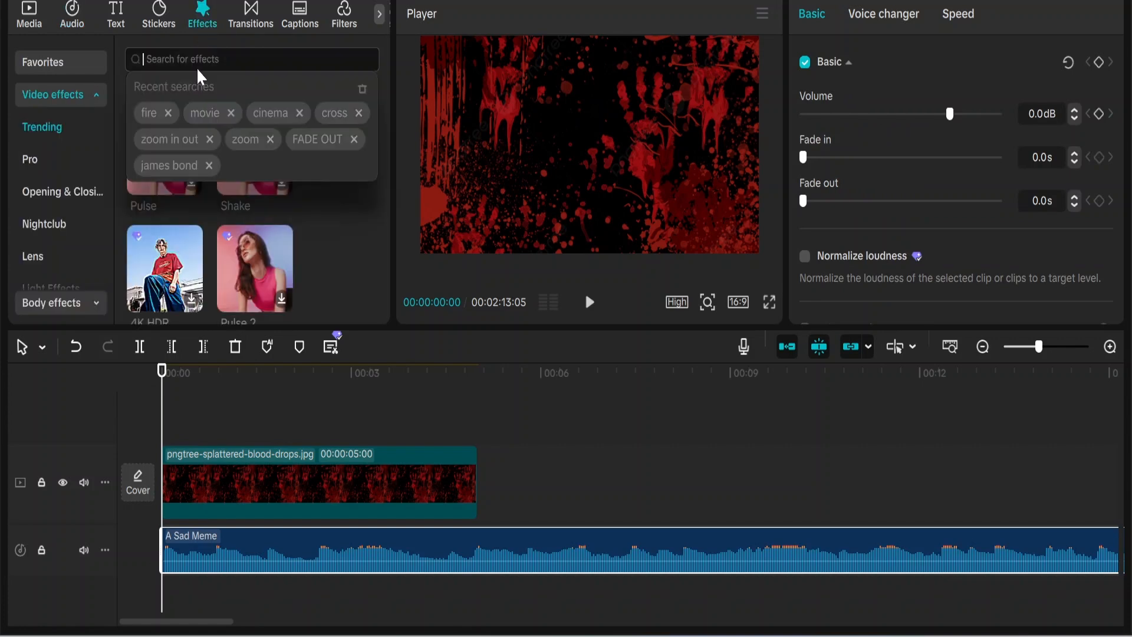
pyautogui.click(149, 113)
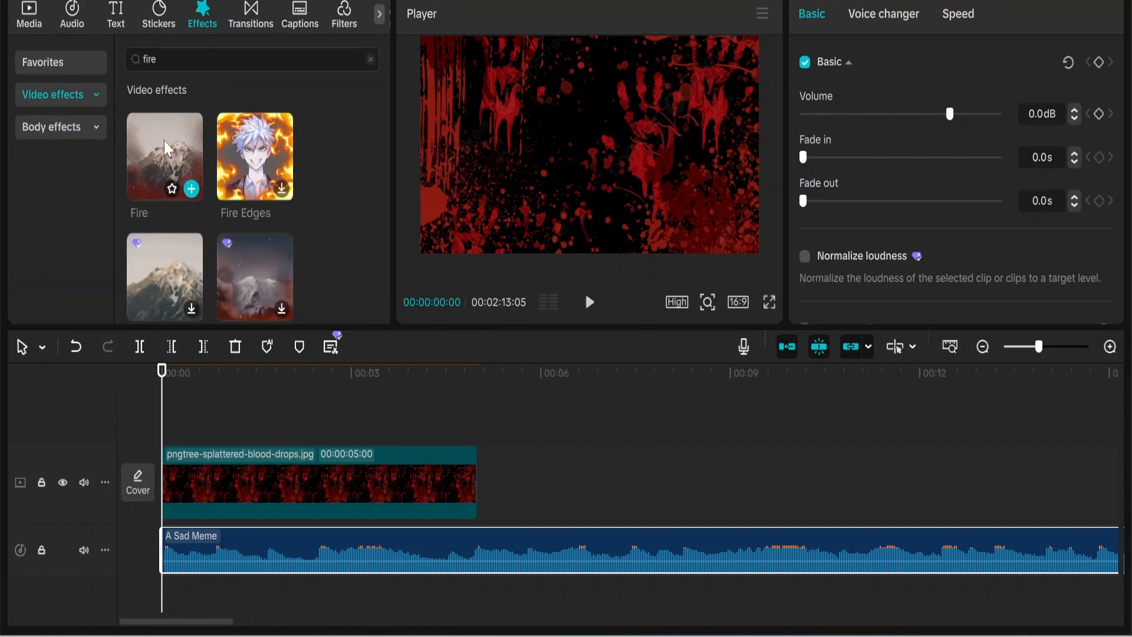
pyautogui.moveTo(168, 158); pyautogui.dragTo(167, 438)
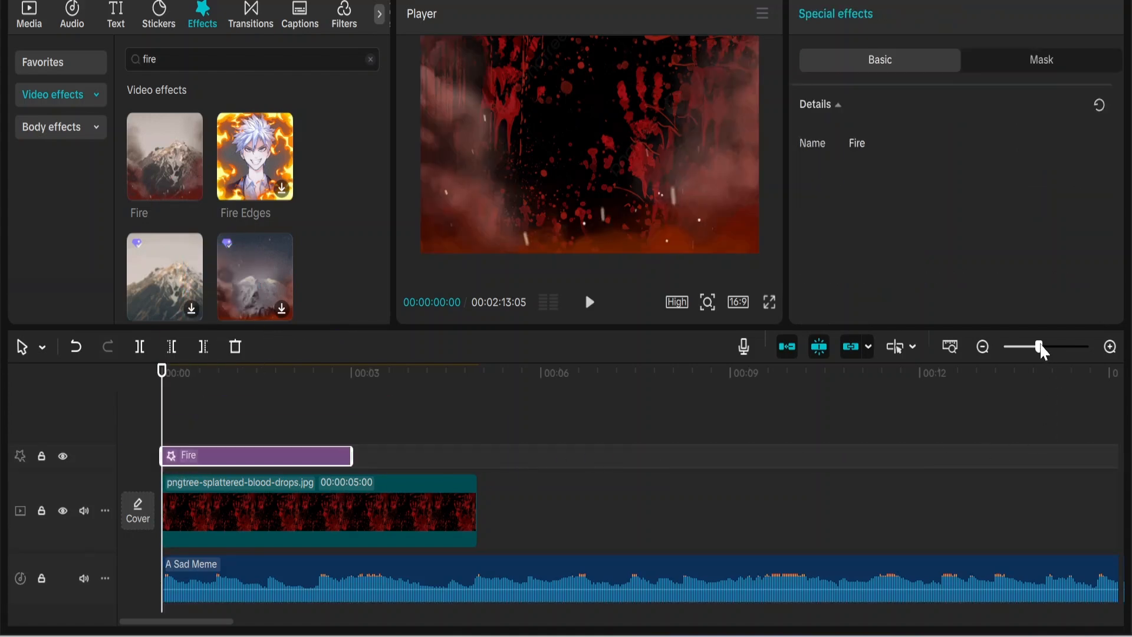
# Step: Stretch the blood-splatter clip and the Fire effect to the 2:13 end of the song
pyautogui.moveTo(1045, 347); pyautogui.dragTo(1027, 355)
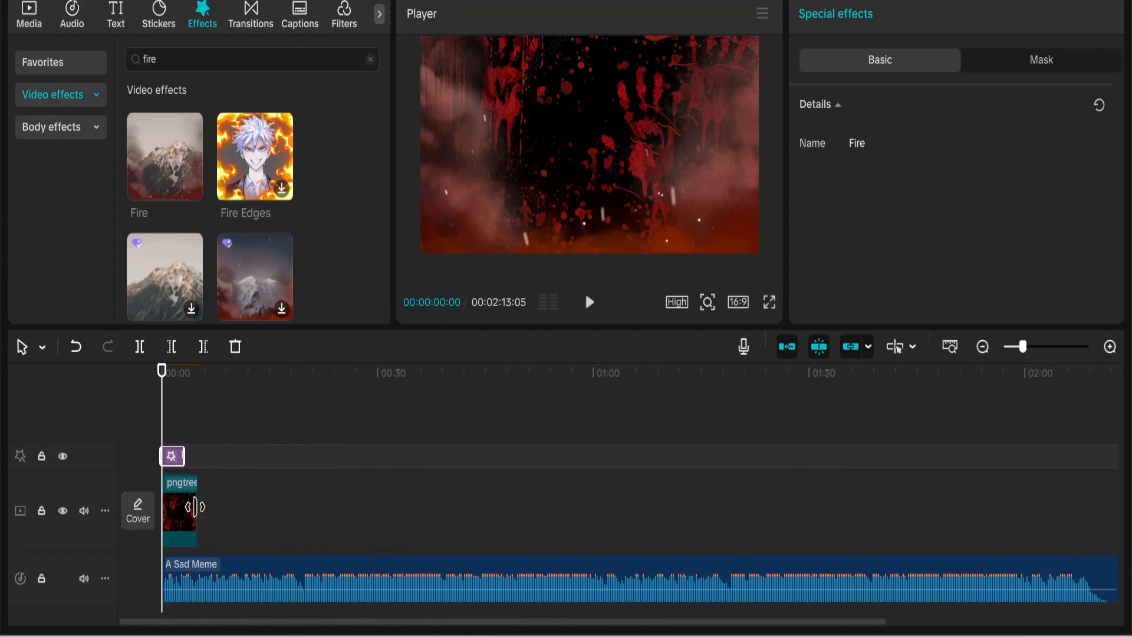
pyautogui.moveTo(195, 507); pyautogui.dragTo(946, 521)
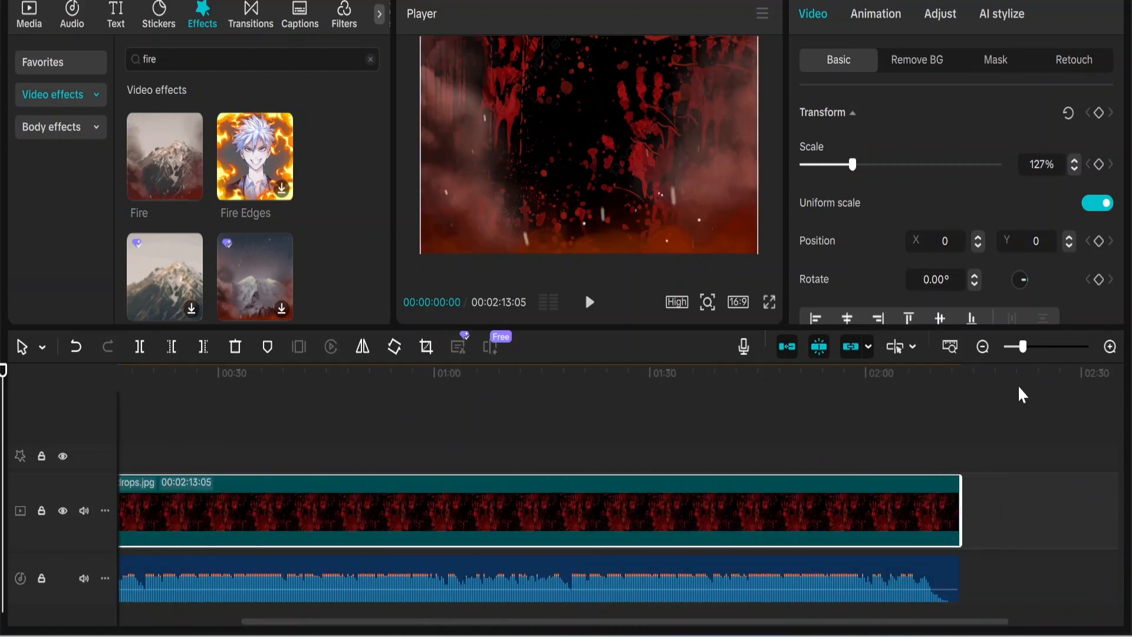
pyautogui.moveTo(1025, 349); pyautogui.dragTo(1018, 348)
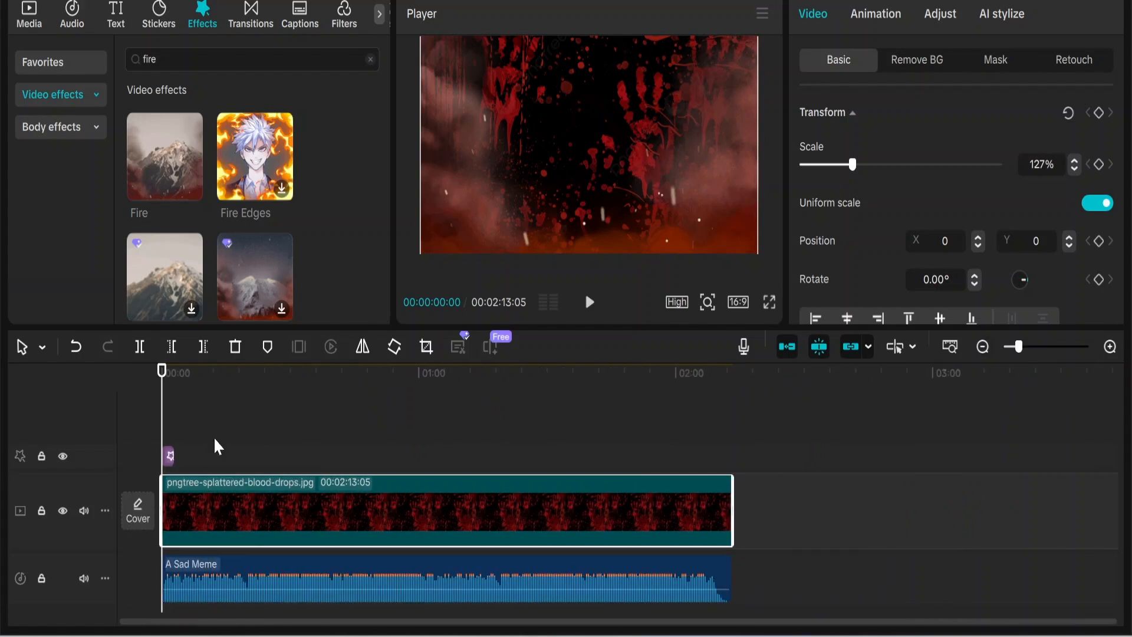
pyautogui.moveTo(170, 450); pyautogui.dragTo(726, 459)
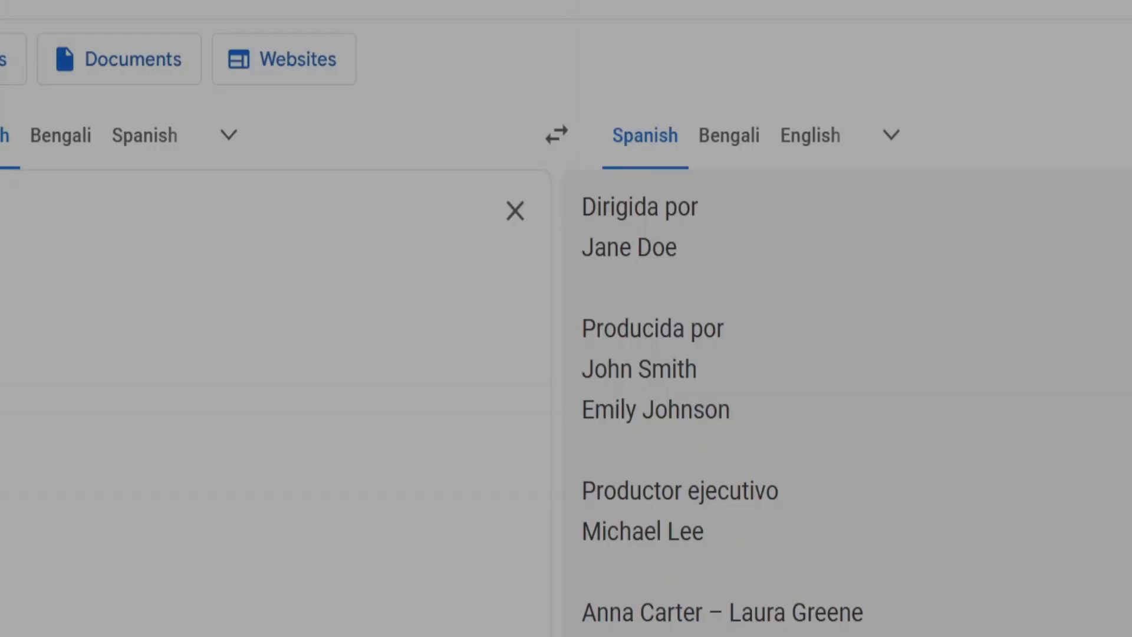
# Step: Add a Default text clip at the start of the timeline
pyautogui.scroll(-5, 566, 353)
pyautogui.scroll(-7, 566, 354)
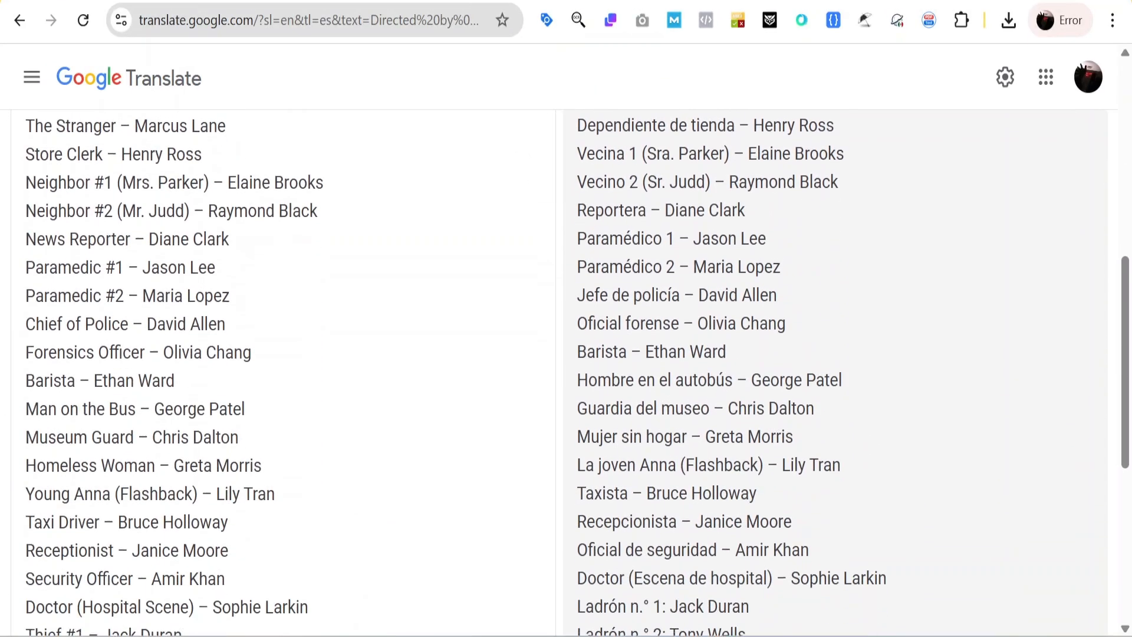
pyautogui.scroll(14, 566, 354)
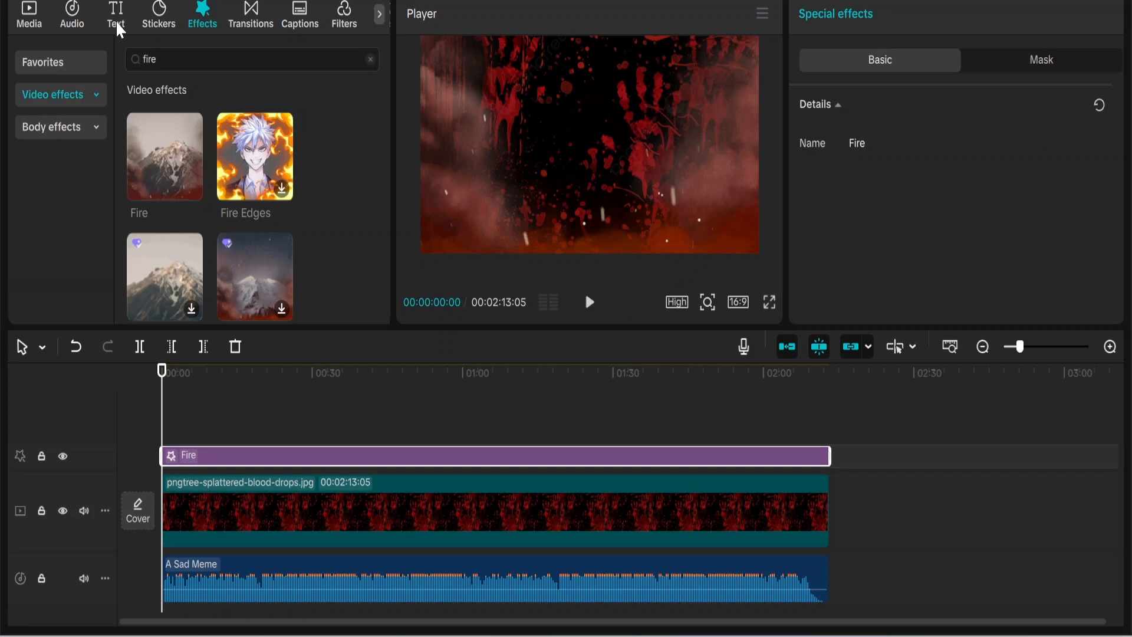
pyautogui.click(116, 20)
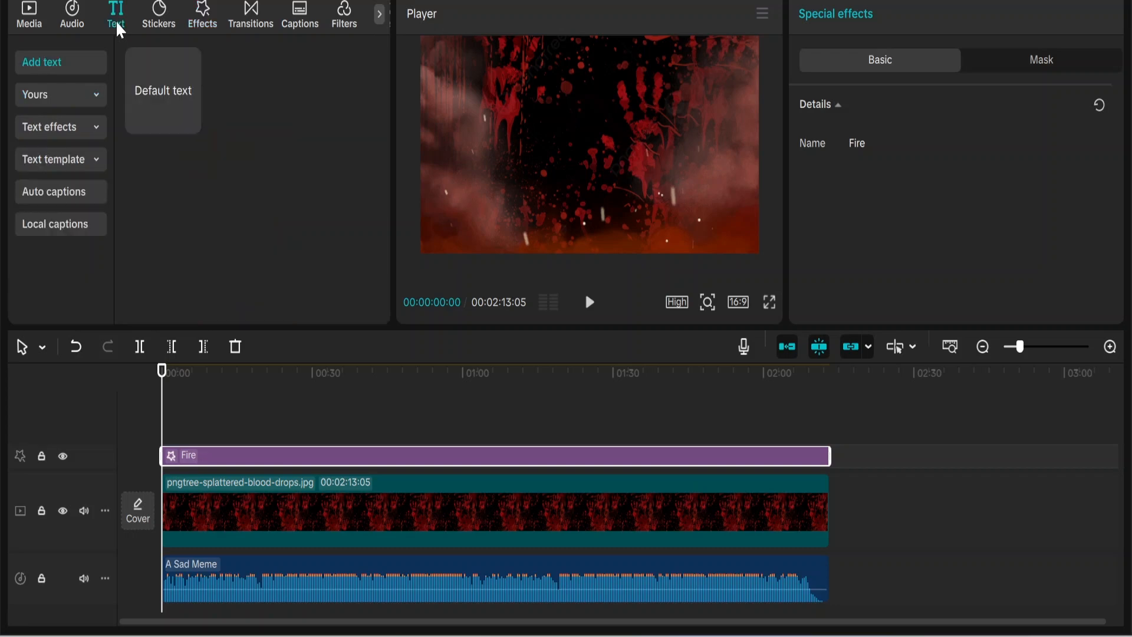
pyautogui.moveTo(148, 91); pyautogui.dragTo(160, 427)
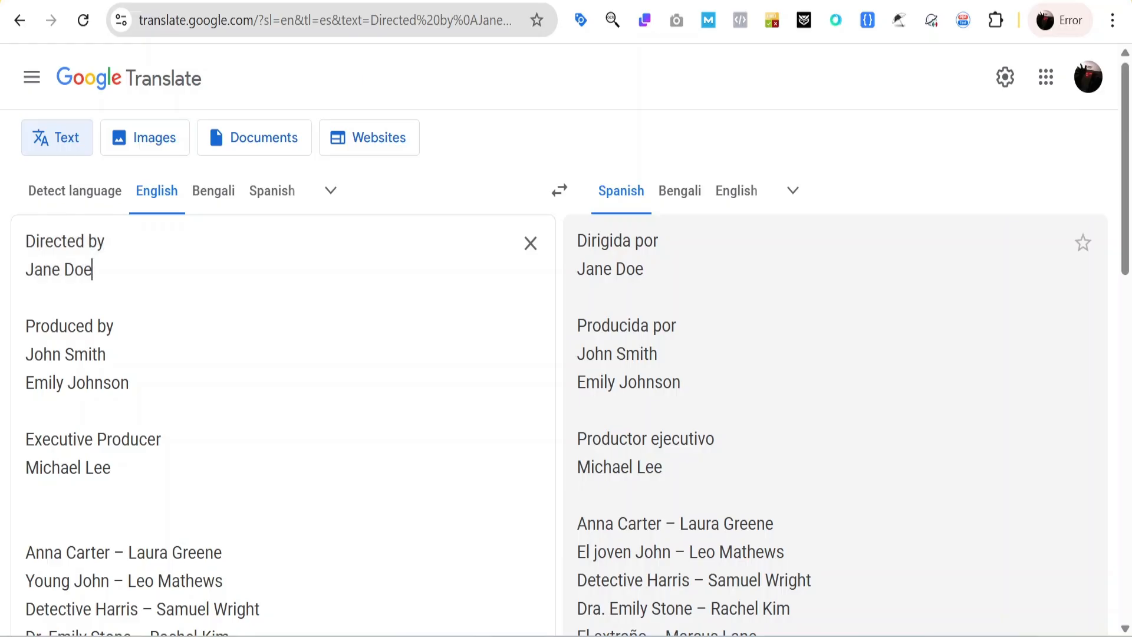
# Step: Copy the director credit lines from the Google Translate source text
pyautogui.moveTo(25, 236); pyautogui.dragTo(92, 272)
pyautogui.rightClick(60, 254)
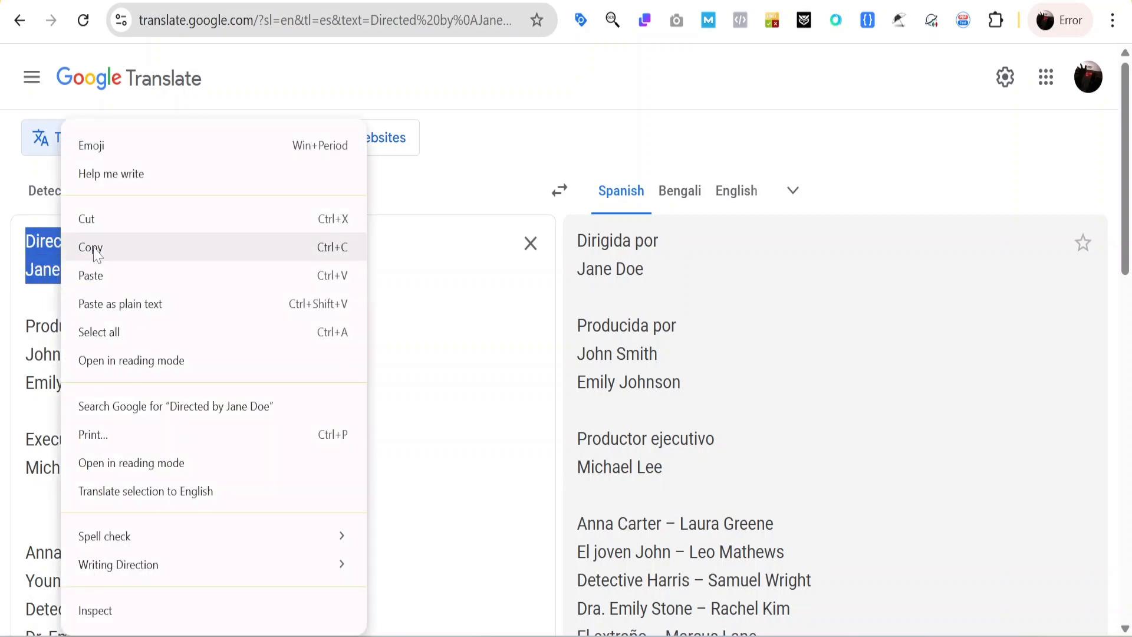
pyautogui.click(121, 245)
# Step: Paste the director credit into the title, set it to Arial Black, and shrink it
pyautogui.hotkey('alt', 'Tab')
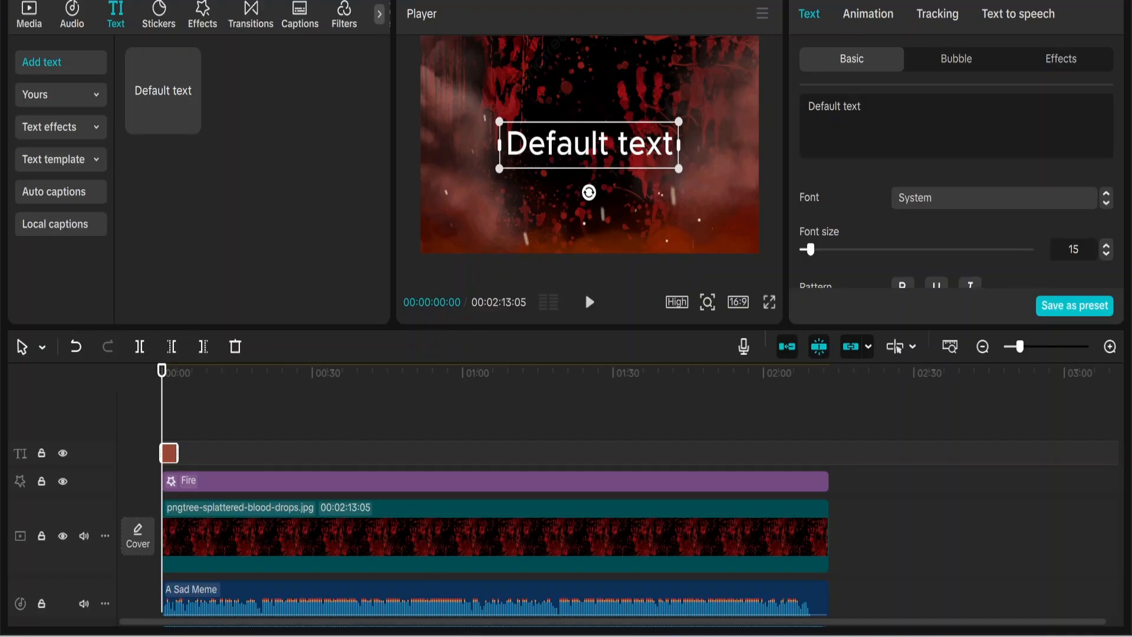
pyautogui.hotkey('ctrl', 'v')
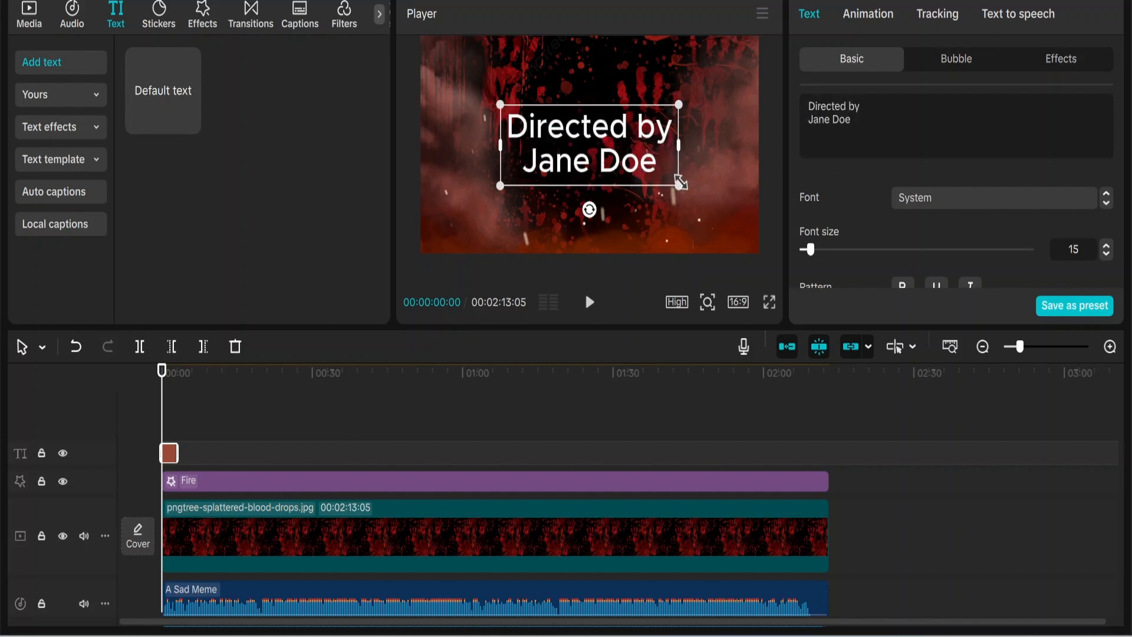
pyautogui.moveTo(681, 183); pyautogui.dragTo(674, 184)
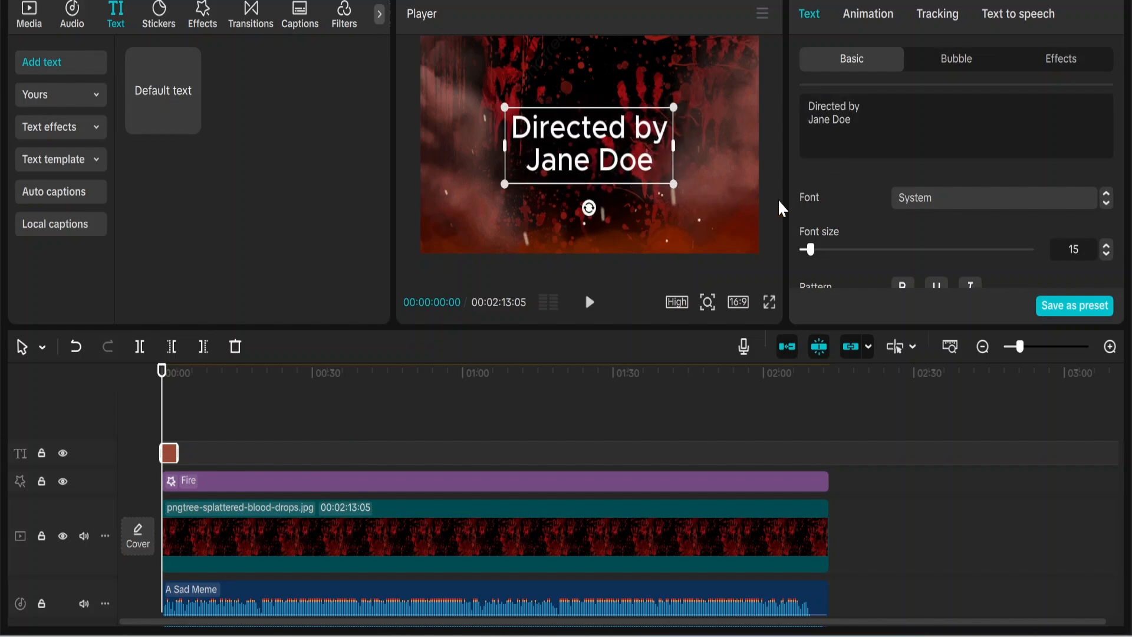
pyautogui.click(918, 199)
pyautogui.click(936, 251)
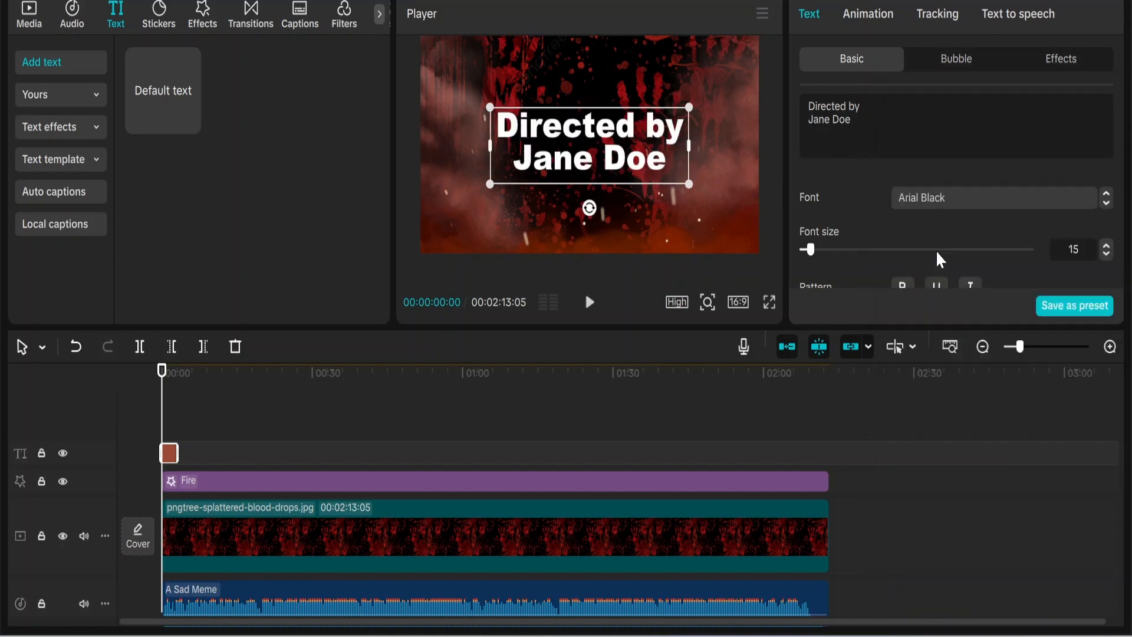
pyautogui.moveTo(682, 187); pyautogui.dragTo(625, 156)
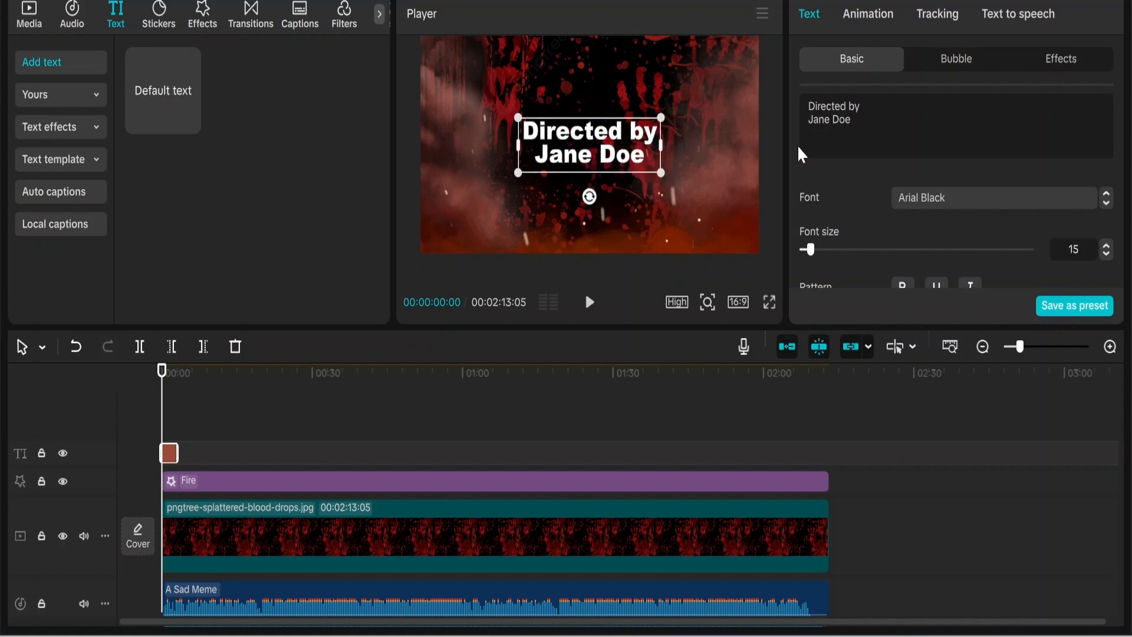
pyautogui.click(880, 16)
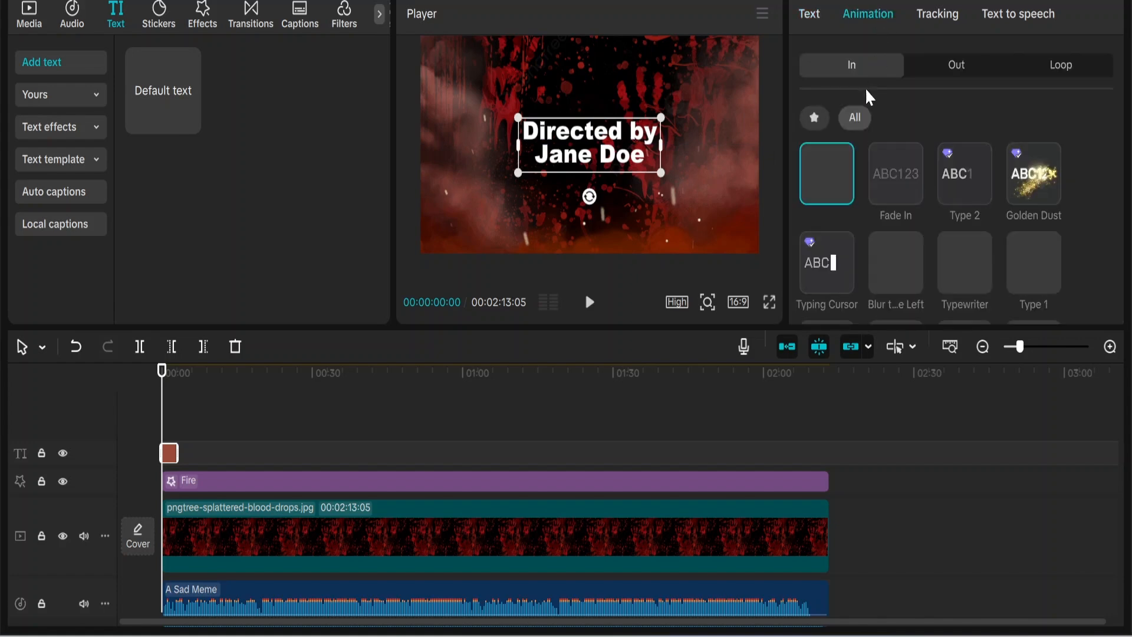
# Step: Give the director credit a Squeeze entrance and a Flicker exit animation
pyautogui.scroll(-4, 846, 207)
pyautogui.scroll(-4, 846, 208)
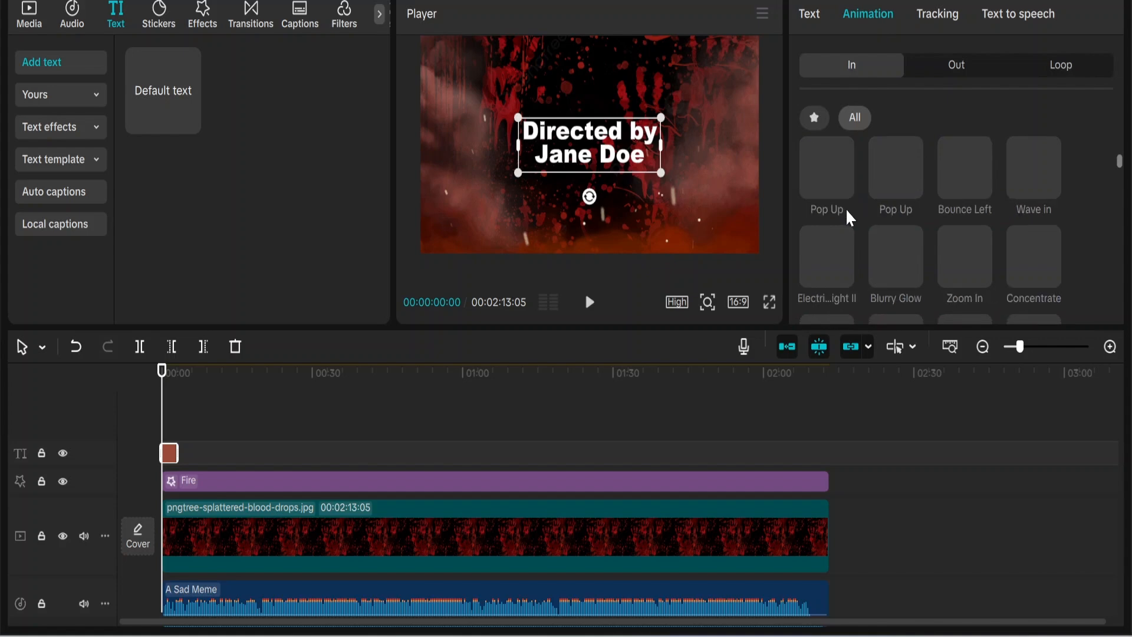
pyautogui.click(833, 250)
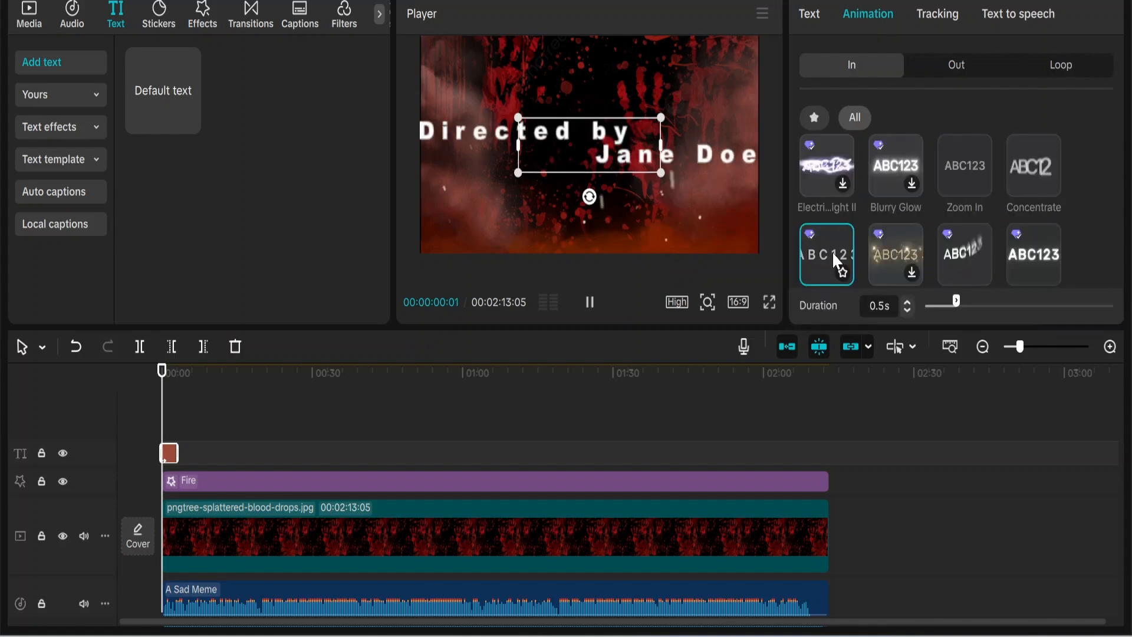
pyautogui.click(946, 65)
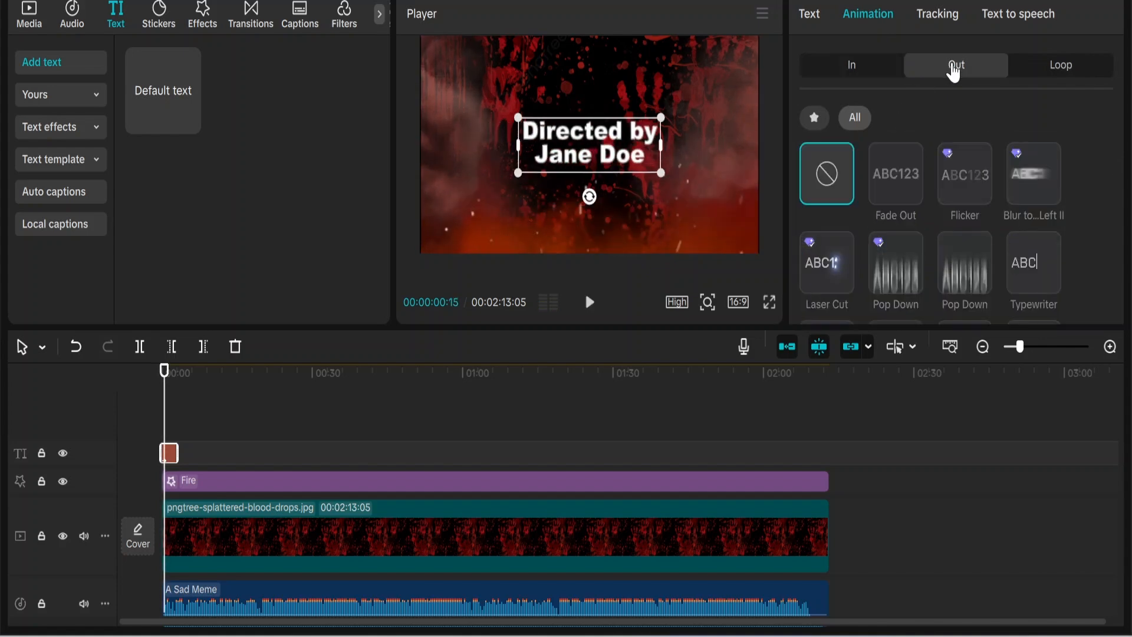
pyautogui.click(961, 179)
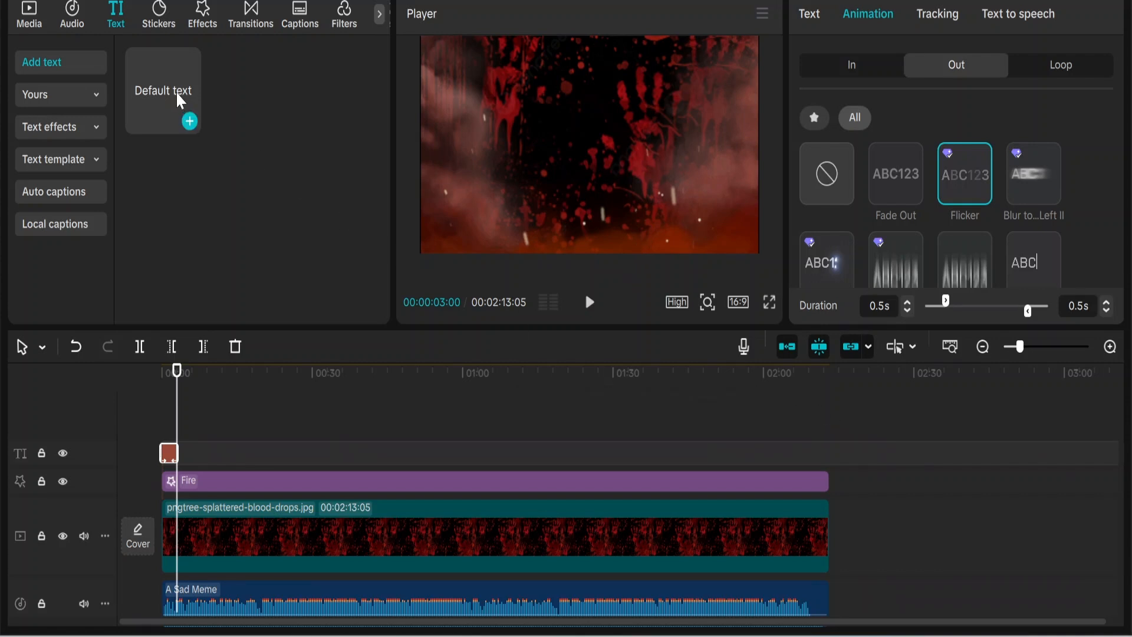
# Step: Add a new default text clip after it and copy the Produced by credit lines
pyautogui.moveTo(179, 100); pyautogui.dragTo(180, 446)
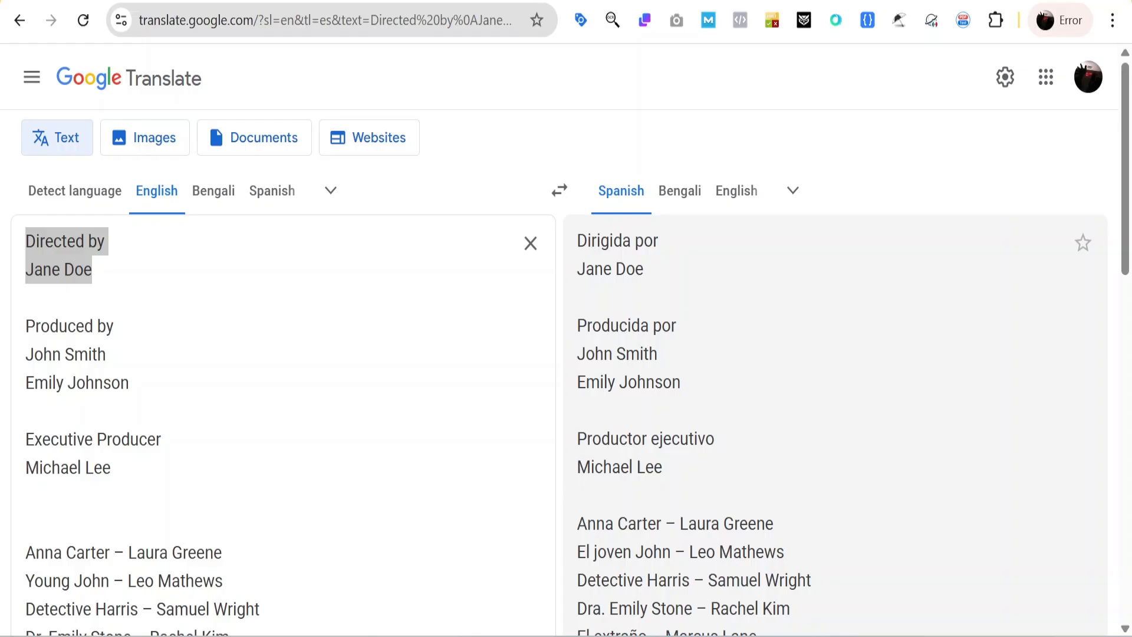
pyautogui.moveTo(129, 389); pyautogui.dragTo(26, 321)
pyautogui.rightClick(34, 330)
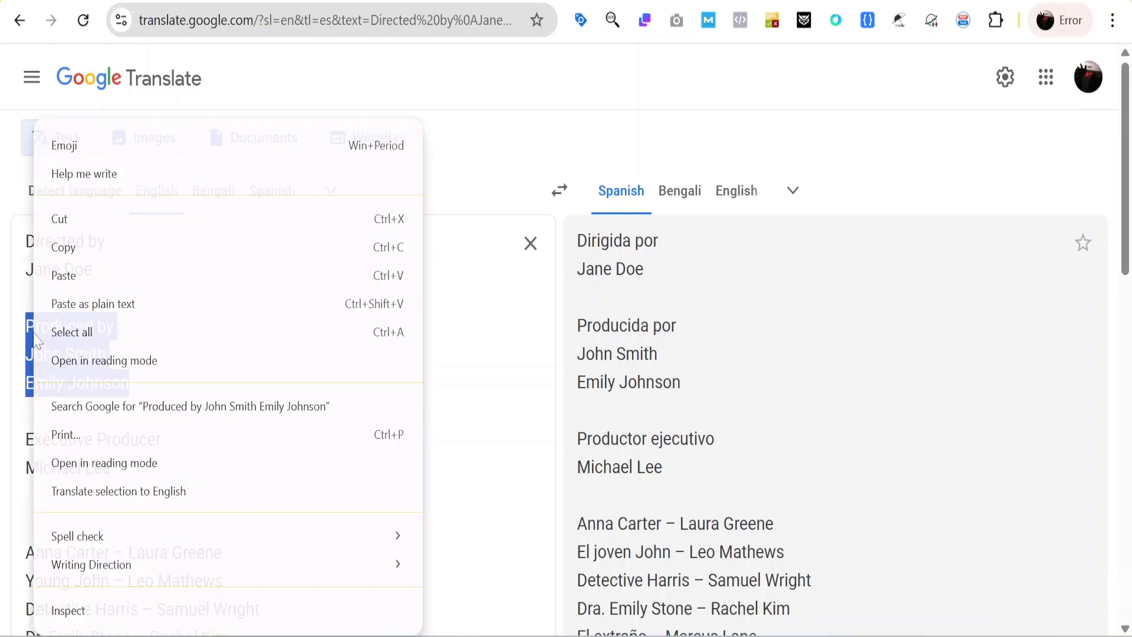
pyautogui.click(63, 247)
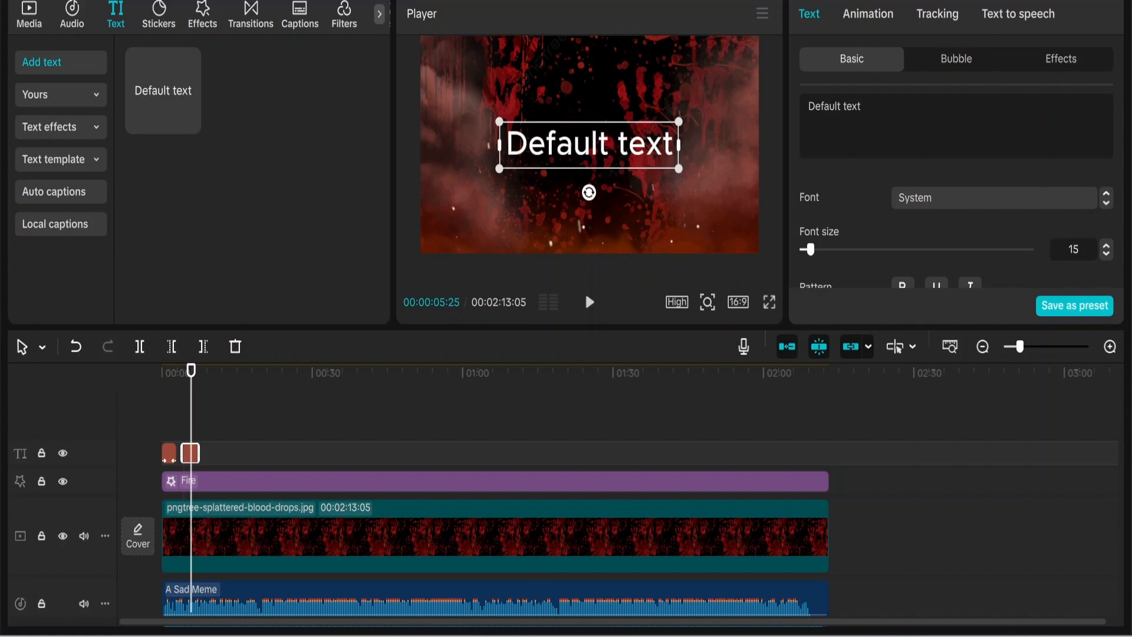
pyautogui.hotkey('ctrl', 'a')
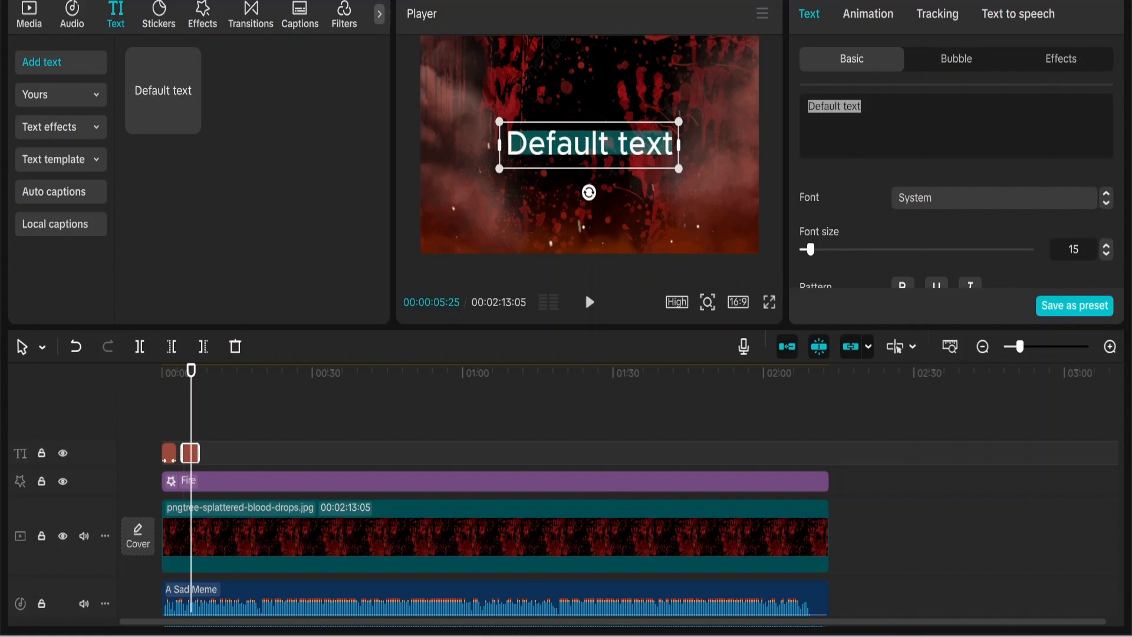
pyautogui.rightClick(816, 107)
# Step: Paste the producer credit into the clip, shrink it, and set Arial Black
pyautogui.click(849, 210)
pyautogui.moveTo(703, 207); pyautogui.dragTo(615, 160)
pyautogui.click(935, 195)
pyautogui.click(939, 254)
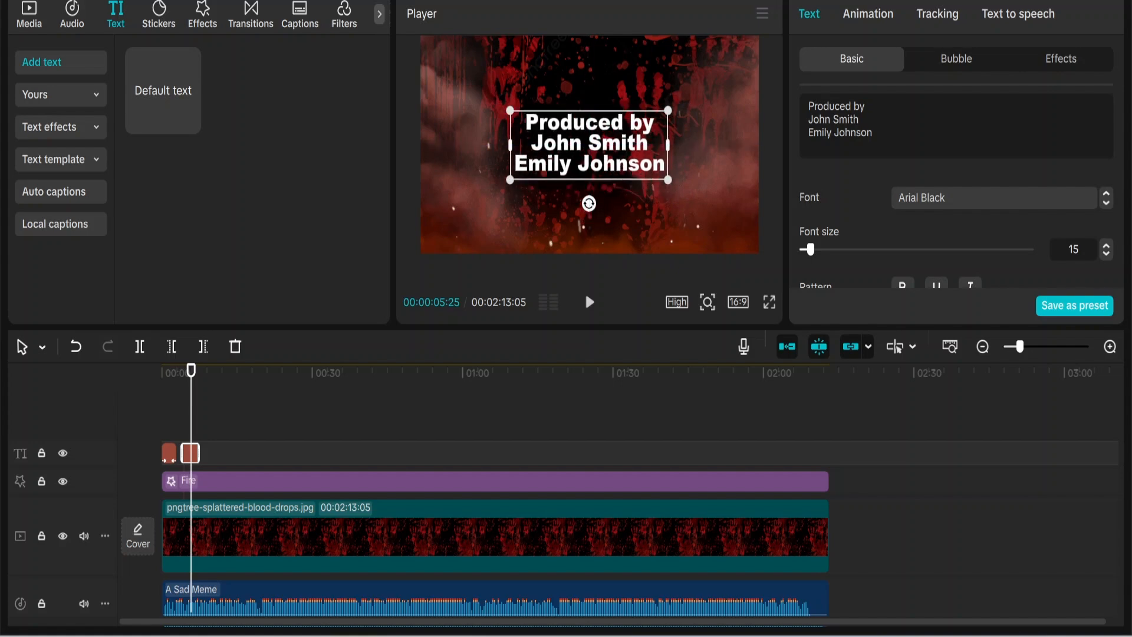
# Step: Apply a Squeeze entrance and a Flicker exit animation to the producer credit
pyautogui.click(868, 14)
pyautogui.scroll(-2, 824, 239)
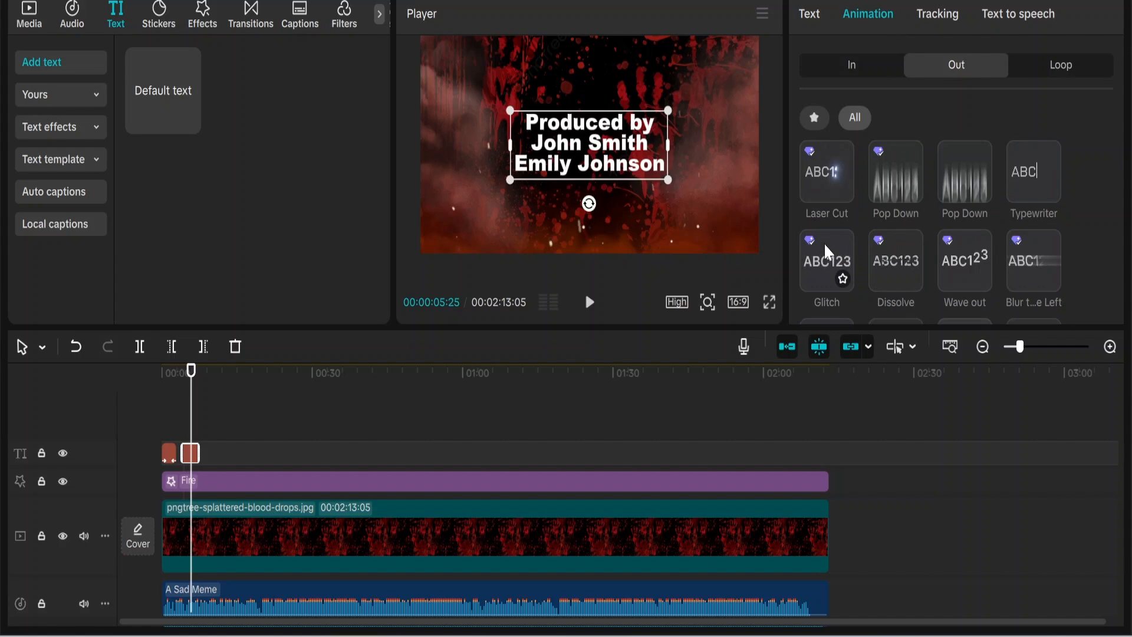
pyautogui.scroll(-2, 826, 246)
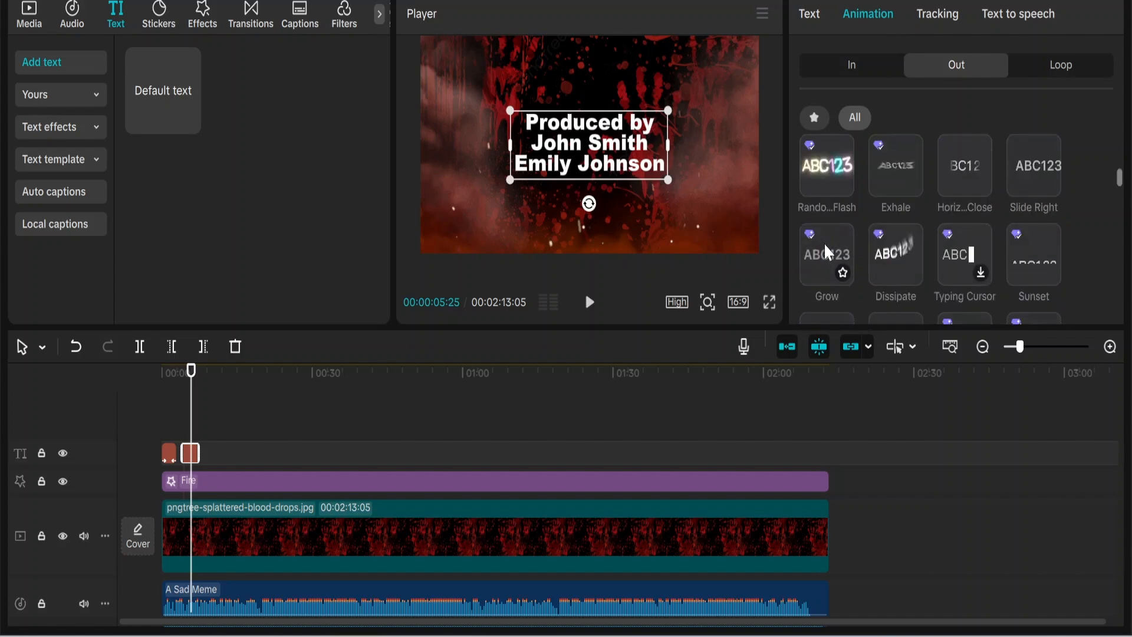
pyautogui.click(860, 70)
pyautogui.scroll(-2, 824, 216)
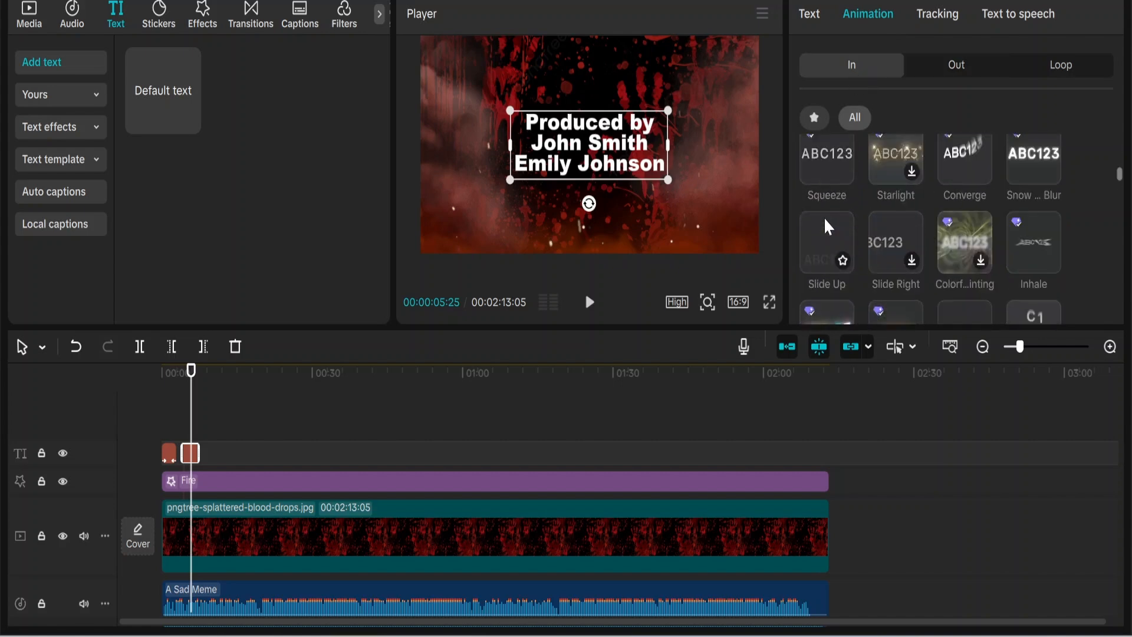
pyautogui.click(826, 157)
pyautogui.click(956, 64)
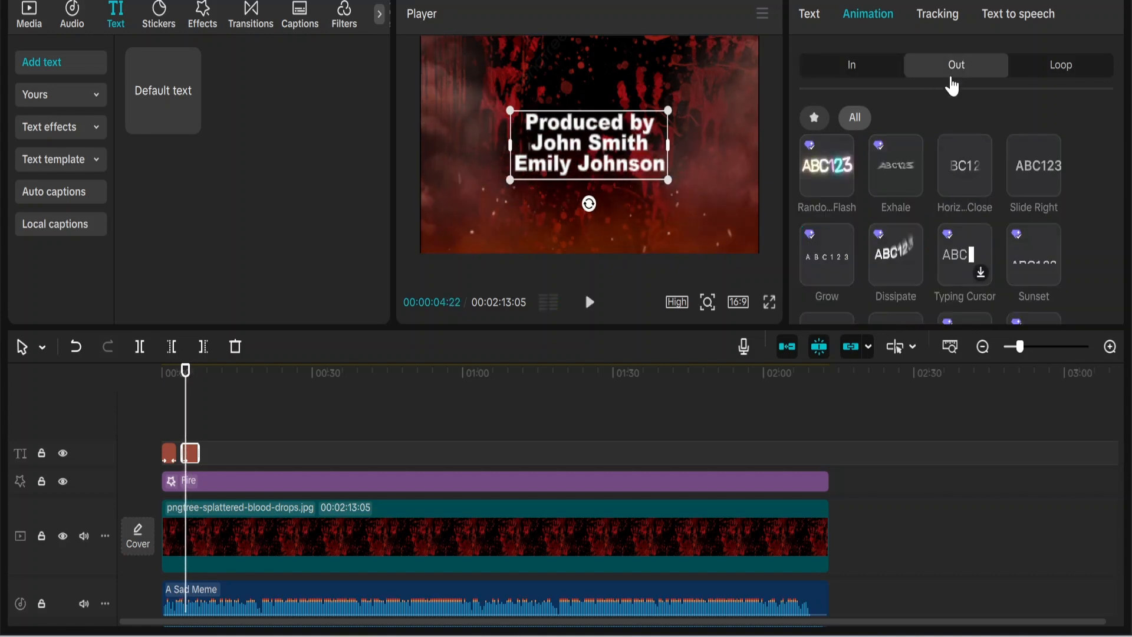
pyautogui.scroll(2, 920, 183)
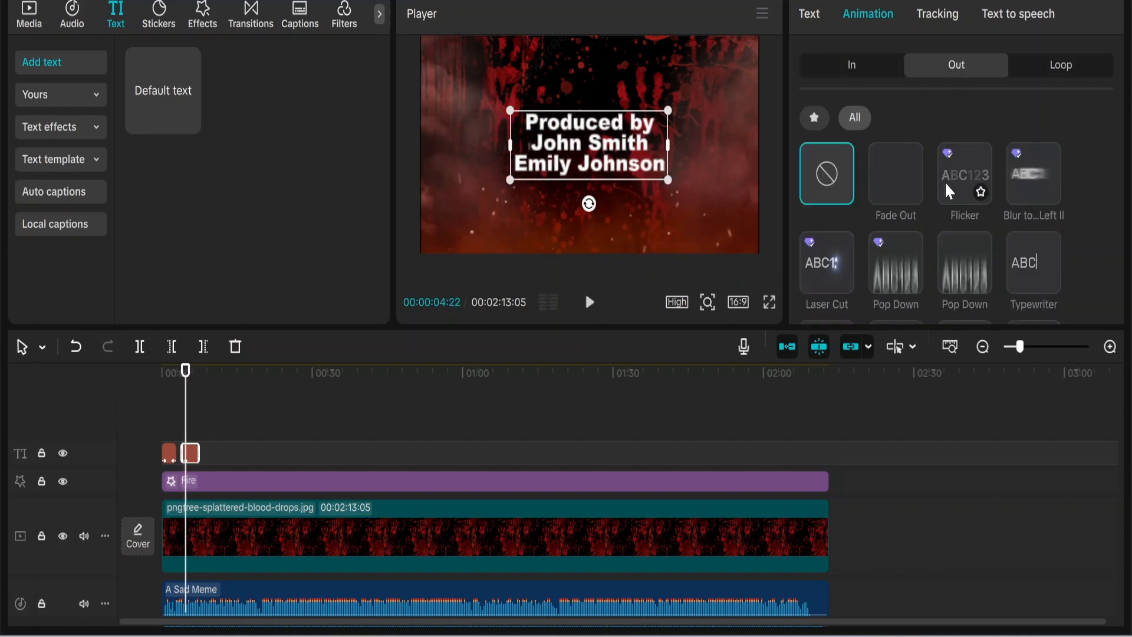
pyautogui.click(964, 174)
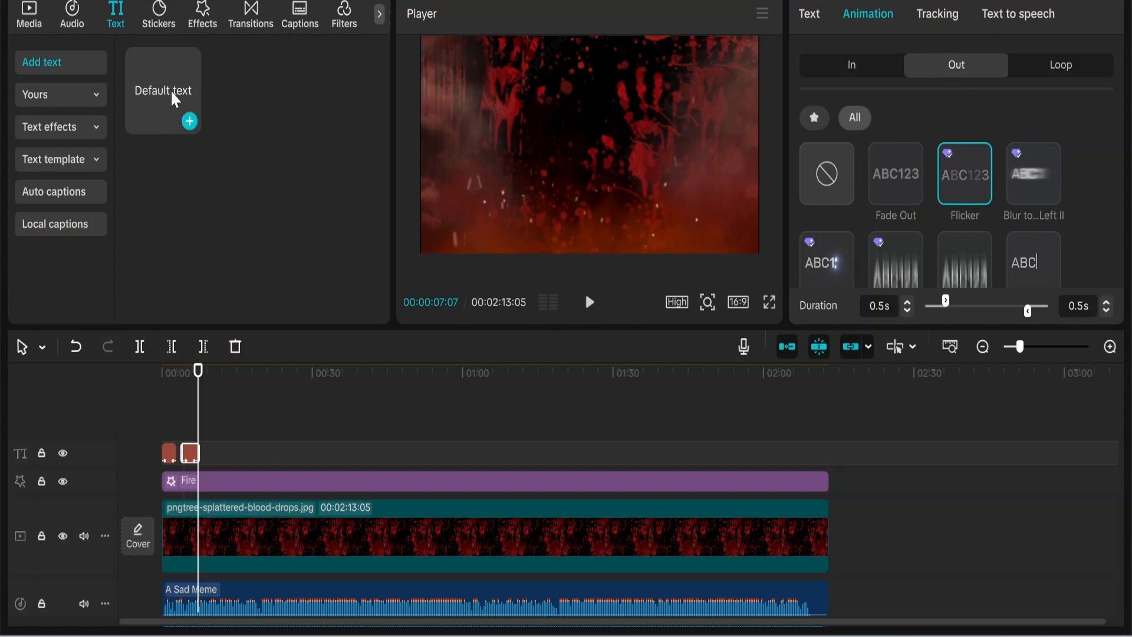
# Step: Add another default text clip and copy the Executive Producer credit lines
pyautogui.moveTo(173, 98); pyautogui.dragTo(205, 425)
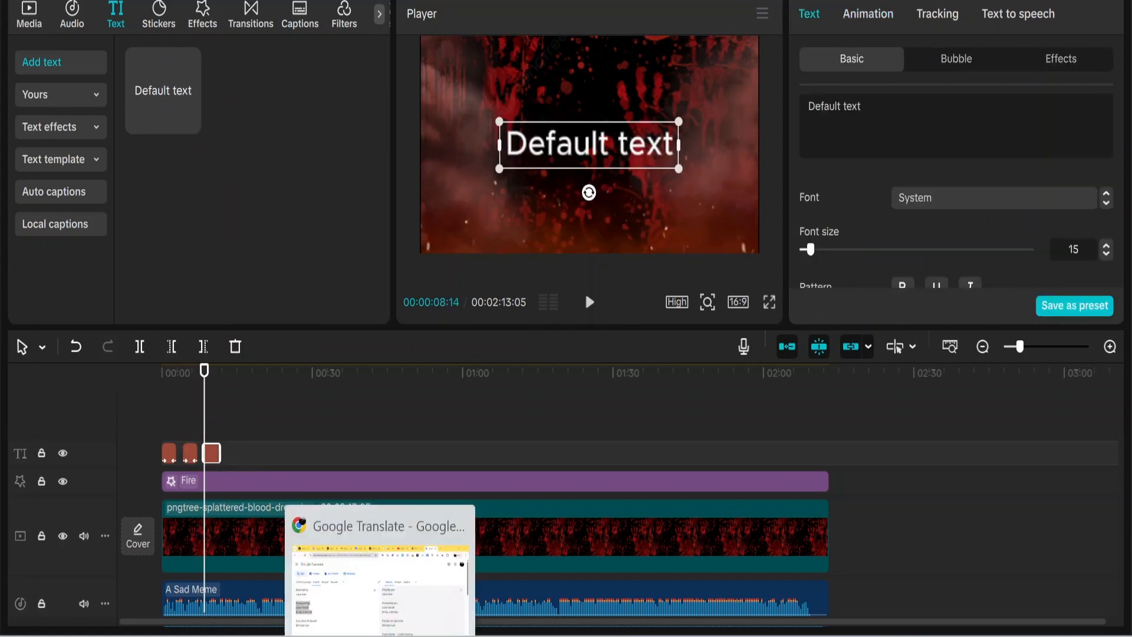
pyautogui.click(380, 634)
pyautogui.moveTo(112, 469); pyautogui.dragTo(25, 443)
pyautogui.rightClick(47, 450)
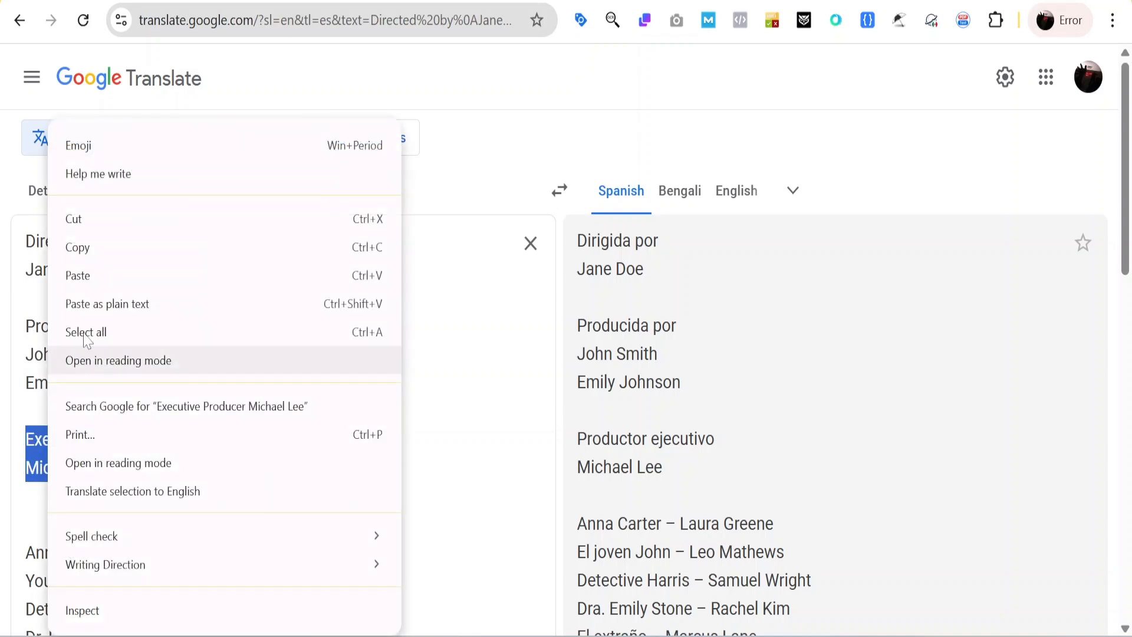
pyautogui.click(101, 255)
pyautogui.hotkey('alt', 'Tab')
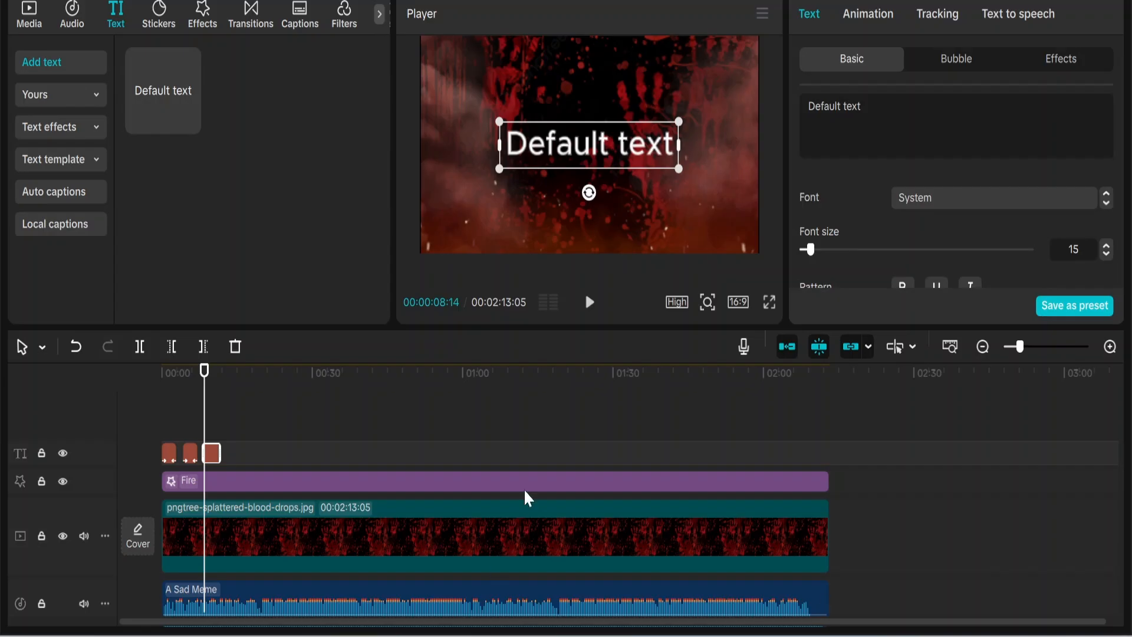
# Step: Paste the executive producer credit into the clip, set Arial Black, and shrink it
pyautogui.moveTo(862, 106); pyautogui.dragTo(809, 106)
pyautogui.rightClick(812, 108)
pyautogui.click(840, 215)
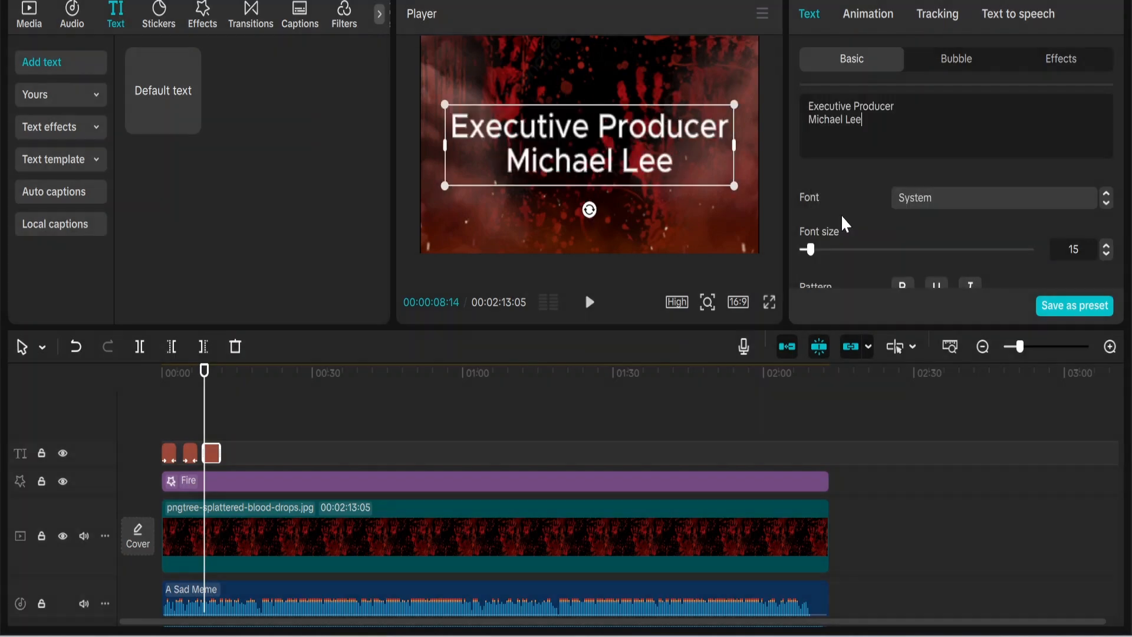
pyautogui.moveTo(745, 194); pyautogui.dragTo(685, 137)
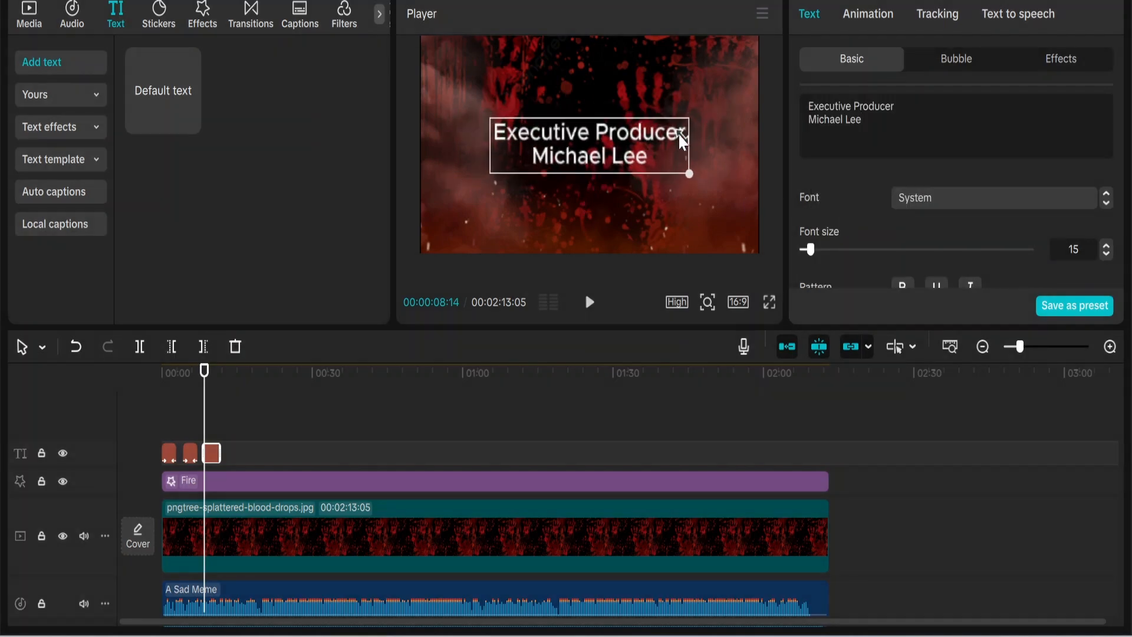
pyautogui.click(929, 197)
pyautogui.click(951, 251)
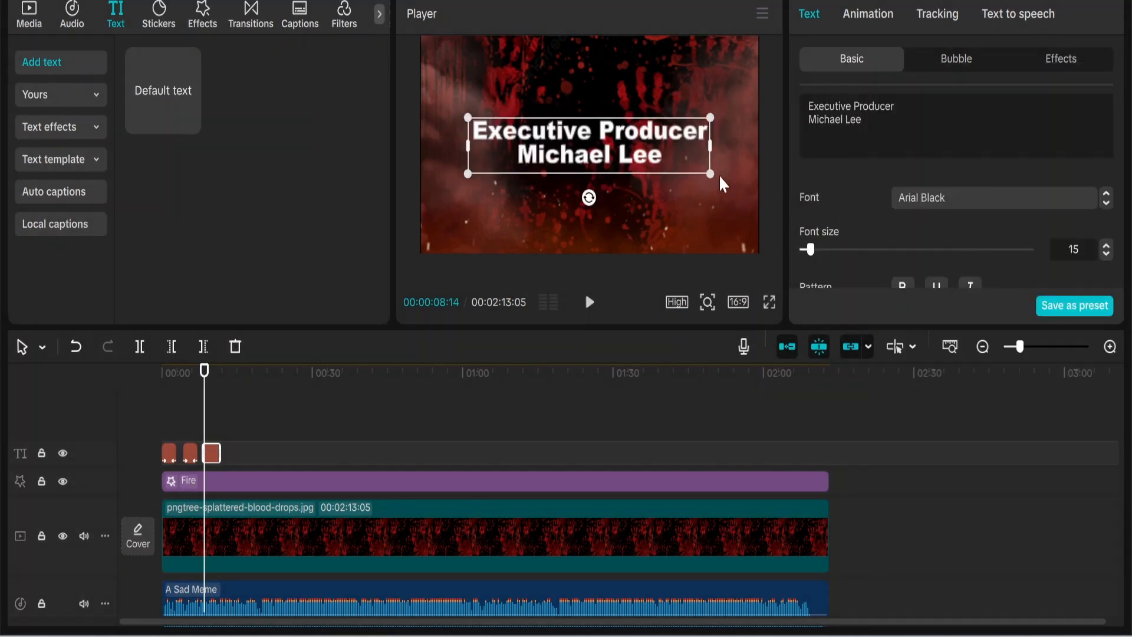
pyautogui.moveTo(719, 174); pyautogui.dragTo(643, 154)
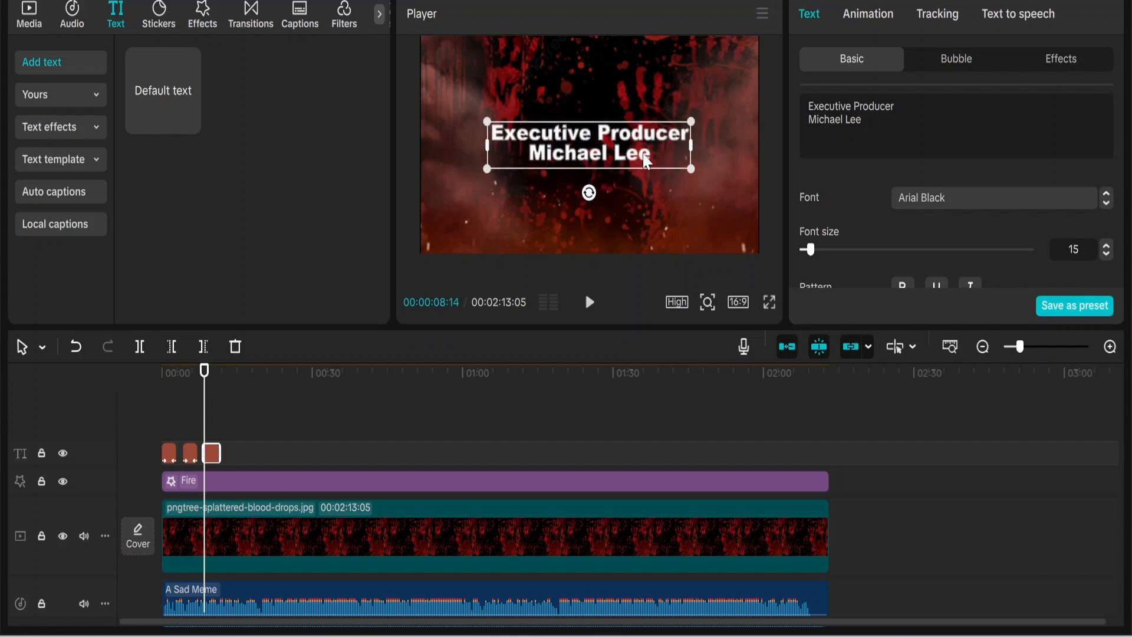
# Step: Apply the Squeeze In entrance and Flicker exit animations to this credit
pyautogui.click(867, 18)
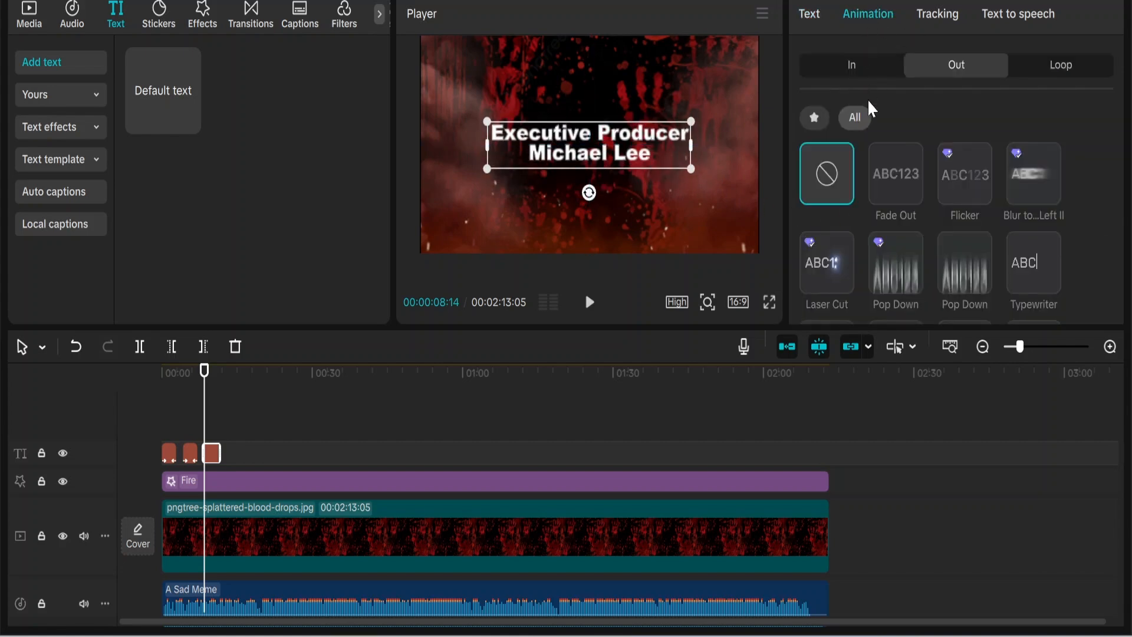
pyautogui.click(871, 63)
pyautogui.scroll(-2, 851, 217)
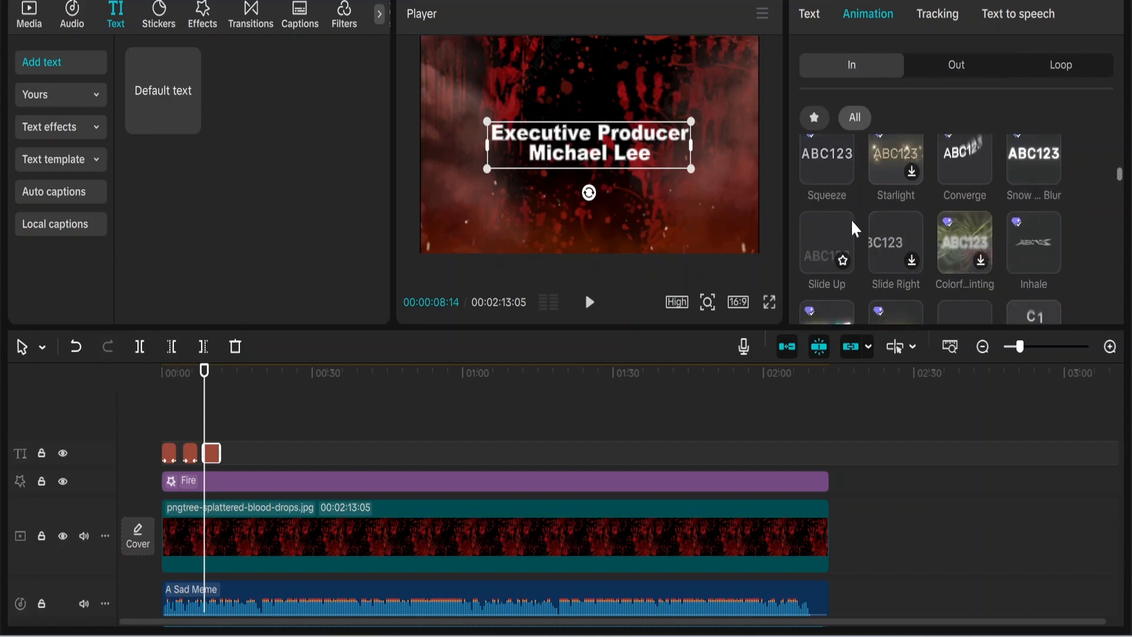
pyautogui.click(822, 164)
pyautogui.click(953, 74)
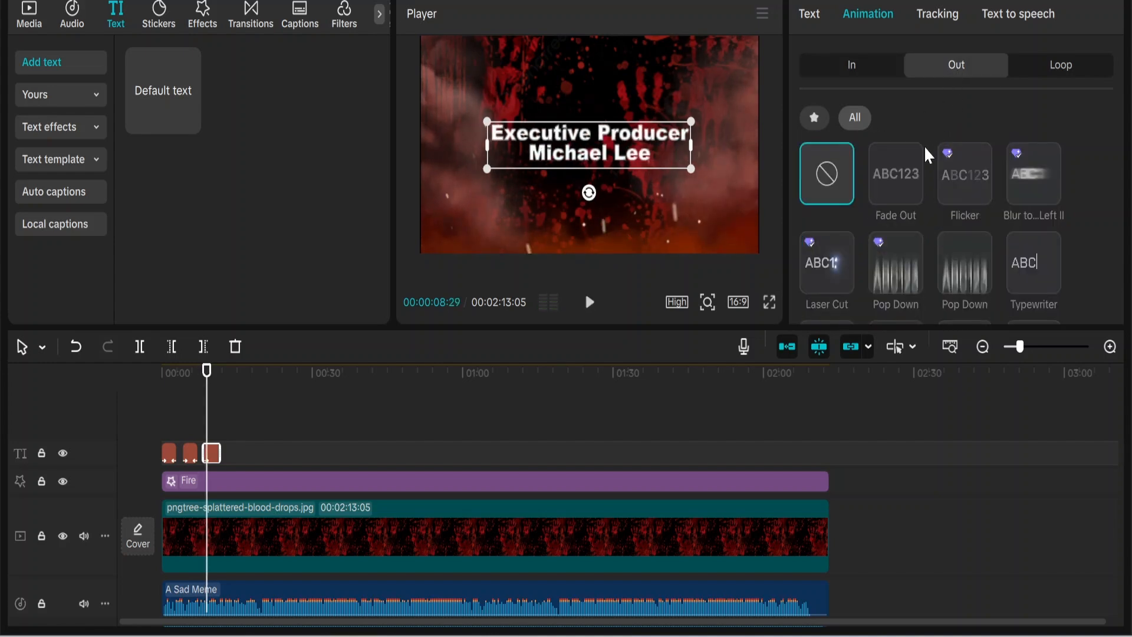
pyautogui.click(956, 177)
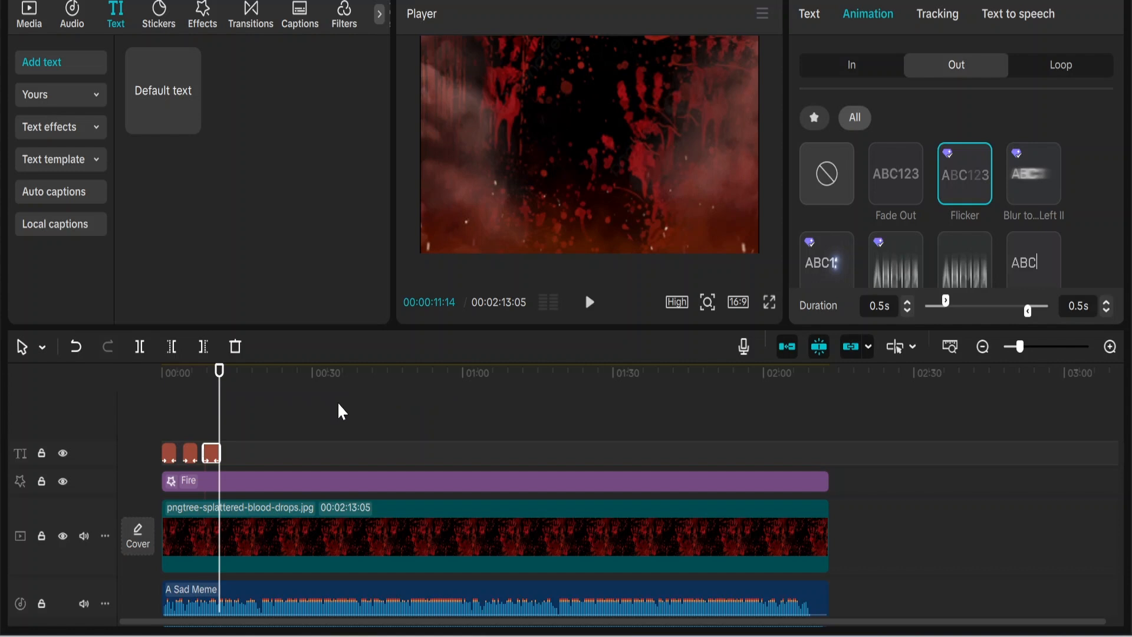
# Step: Add a fourth default text clip and copy the cast list from Google Translate
pyautogui.moveTo(171, 96); pyautogui.dragTo(233, 454)
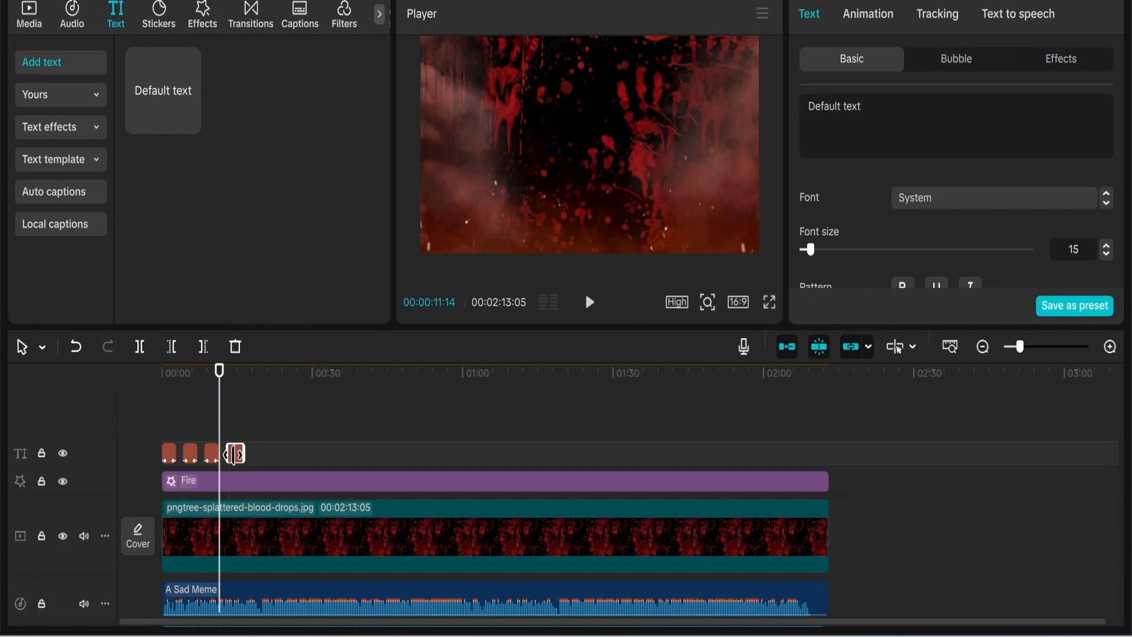
pyautogui.click(234, 416)
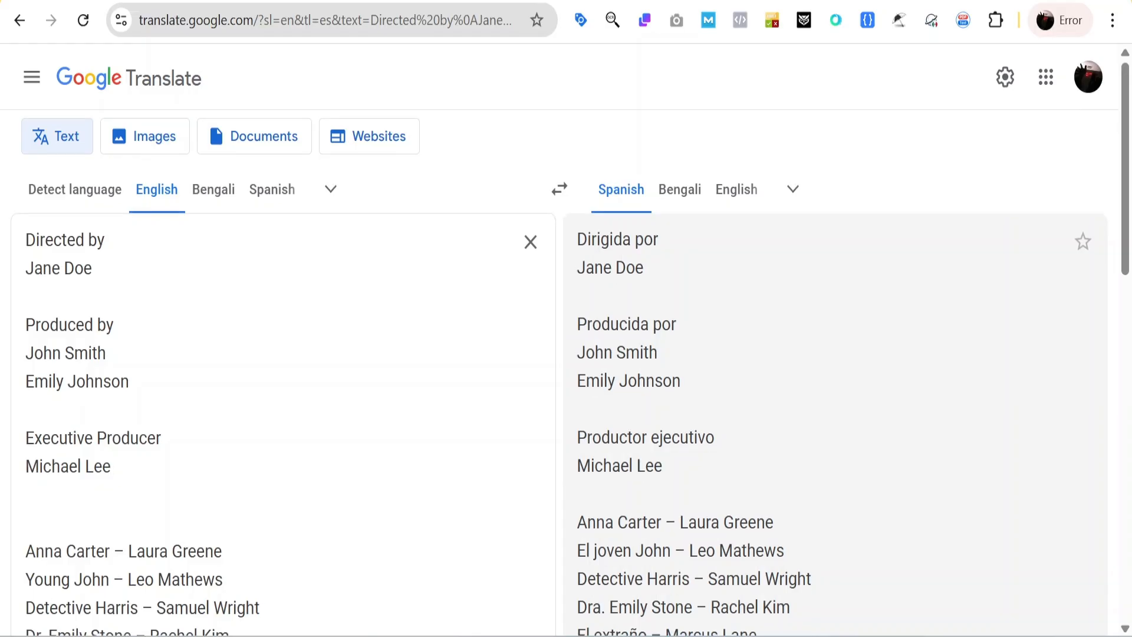
pyautogui.scroll(-5, 566, 354)
pyautogui.moveTo(25, 147); pyautogui.dragTo(244, 305)
pyautogui.rightClick(122, 118)
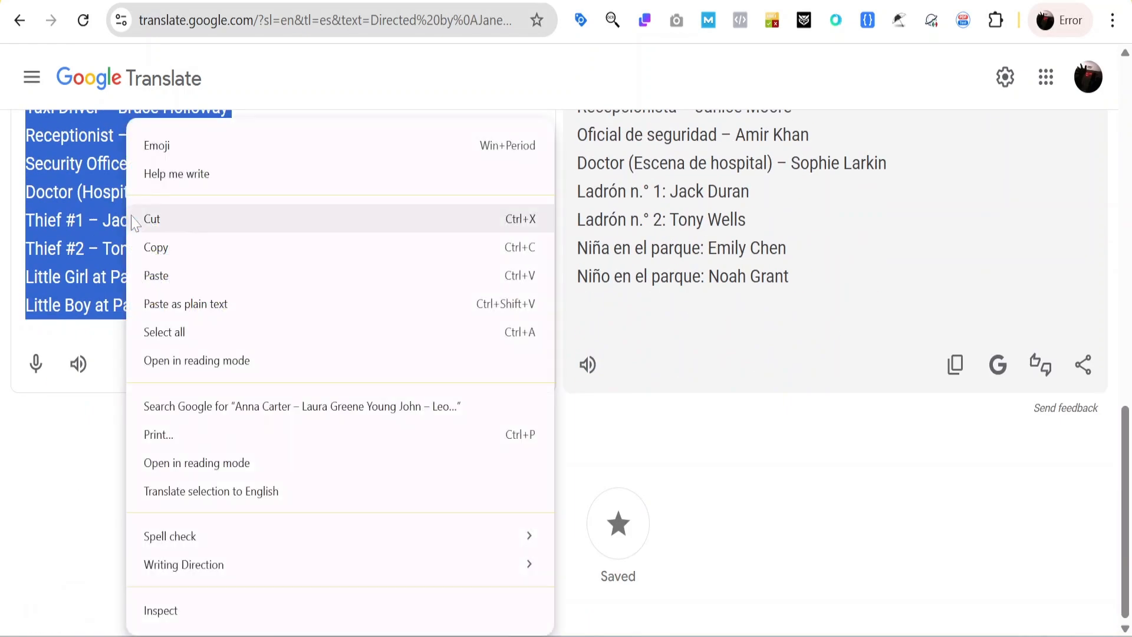
pyautogui.click(152, 245)
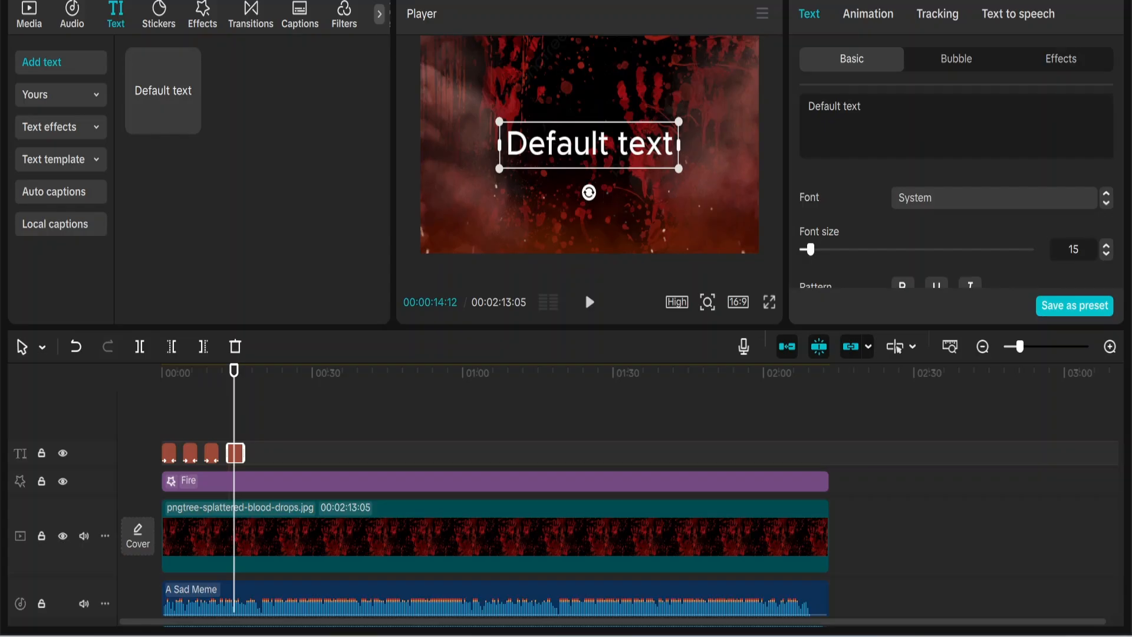
# Step: Paste the cast list at font size 5 and extend the clip to the timeline's end
pyautogui.moveTo(863, 107); pyautogui.dragTo(816, 107)
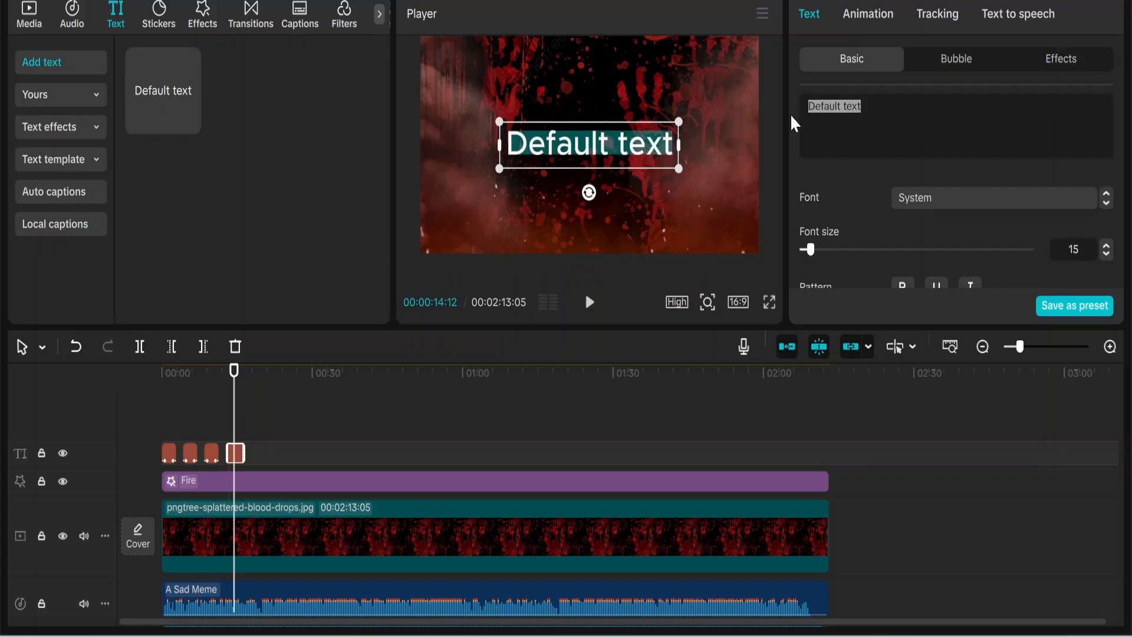
pyautogui.hotkey('ctrl', 'v')
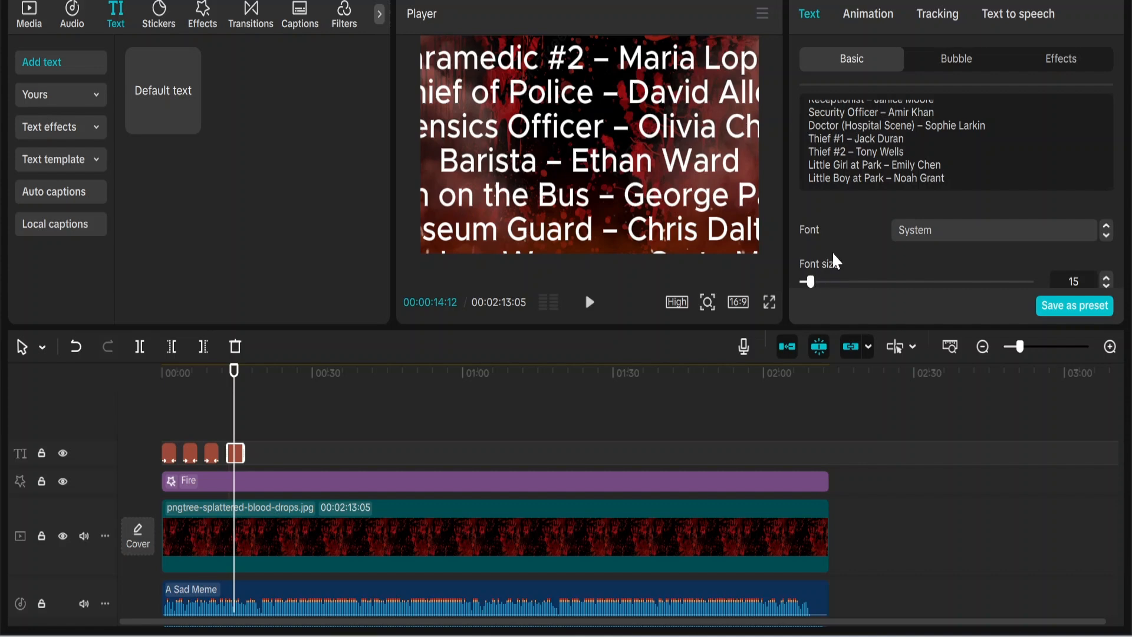
pyautogui.scroll(-2, 828, 257)
pyautogui.moveTo(815, 215); pyautogui.dragTo(806, 212)
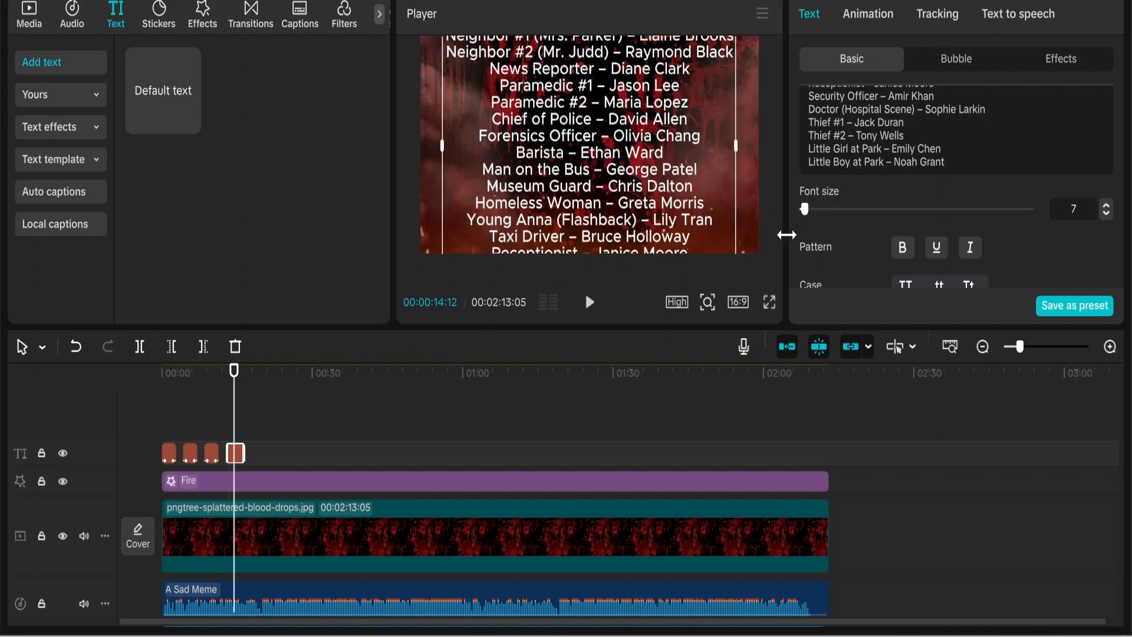
pyautogui.moveTo(805, 210); pyautogui.dragTo(801, 212)
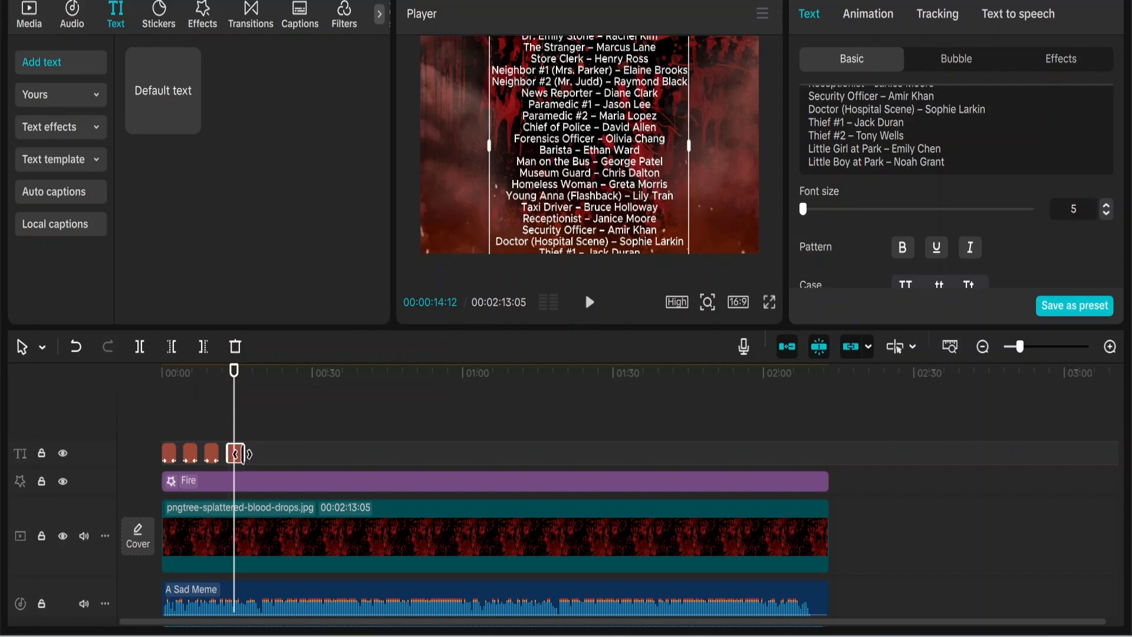
pyautogui.moveTo(244, 453); pyautogui.dragTo(826, 462)
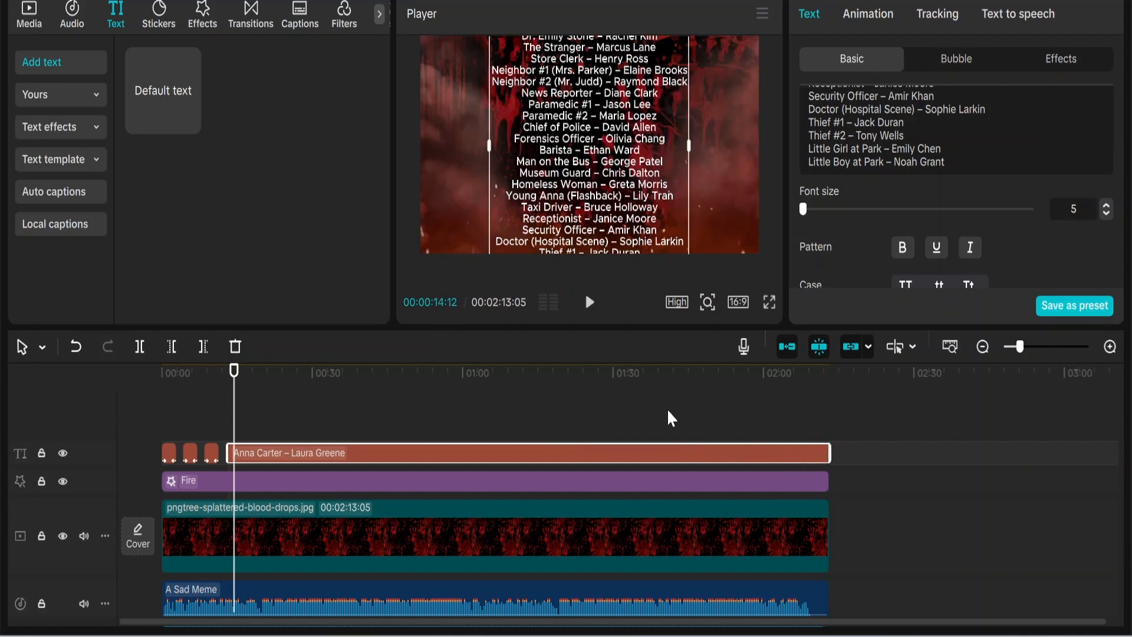
pyautogui.hotkey('ctrl', 'z')
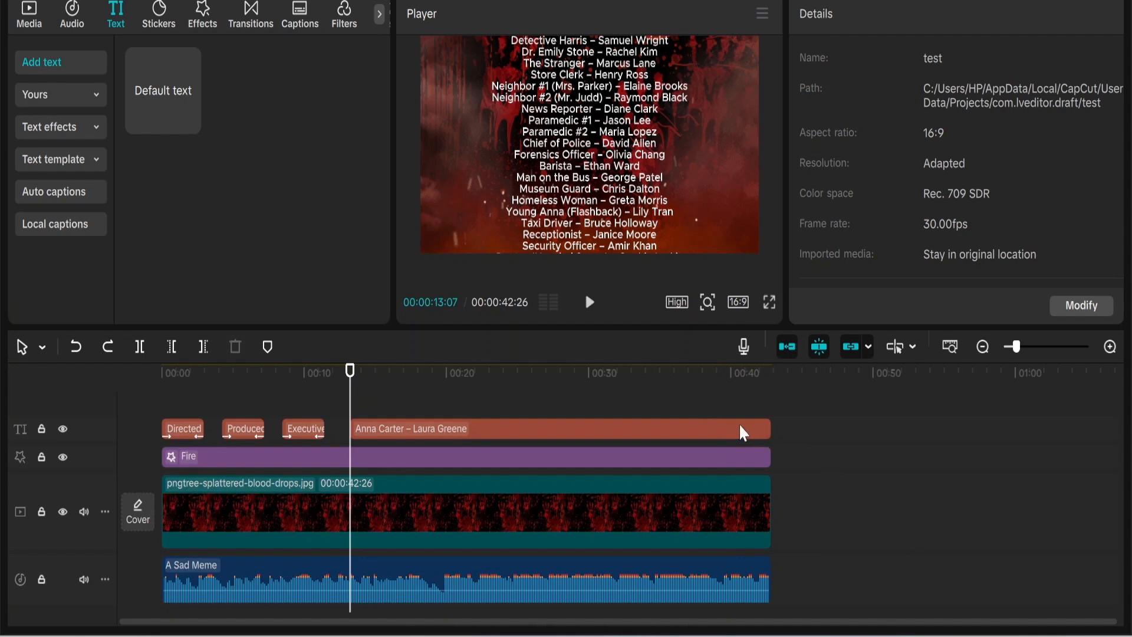
pyautogui.keyDown('ctrl'); pyautogui.scroll(2, 743, 433); pyautogui.keyUp('ctrl')
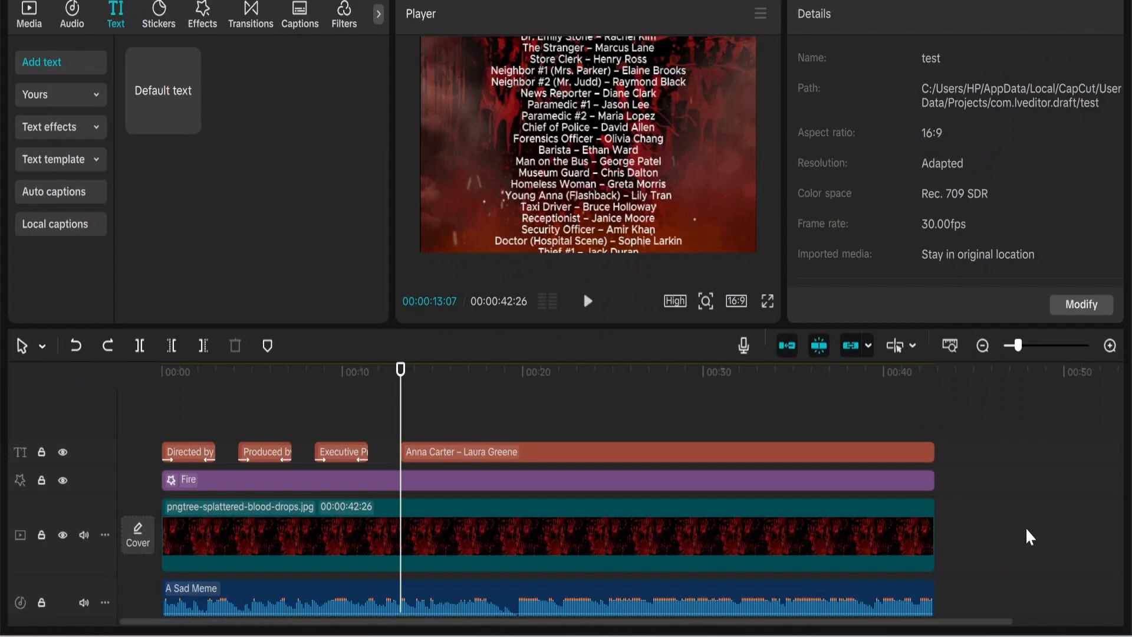
pyautogui.click(867, 458)
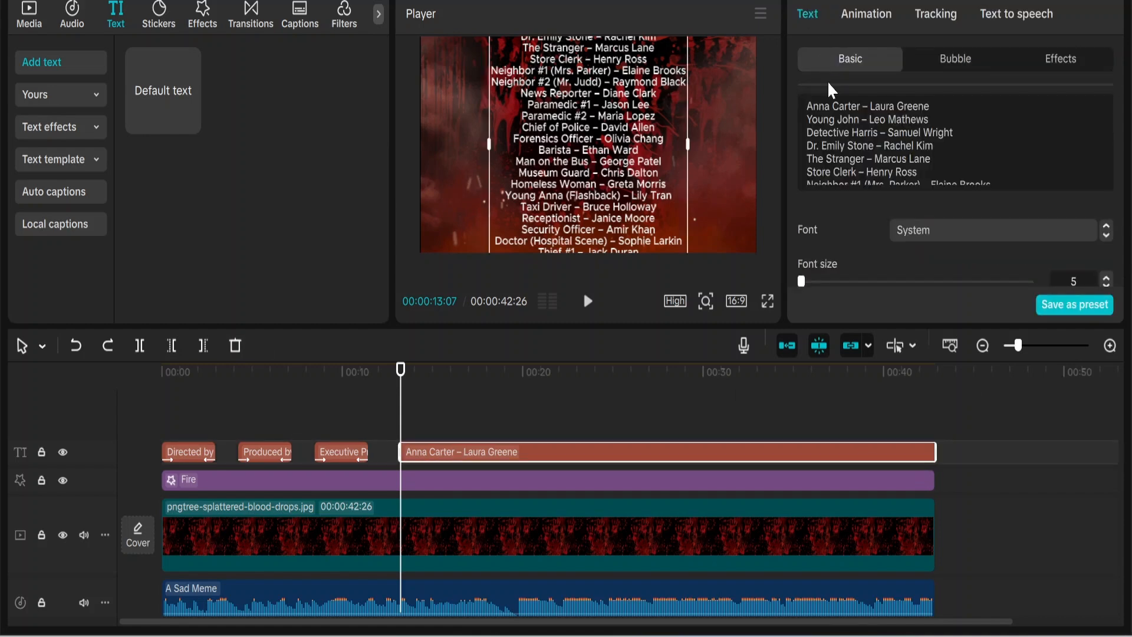
# Step: Add a starting Position keyframe with the cast list pushed below the frame at Y -2575
pyautogui.scroll(-3, 848, 245)
pyautogui.scroll(-2, 848, 248)
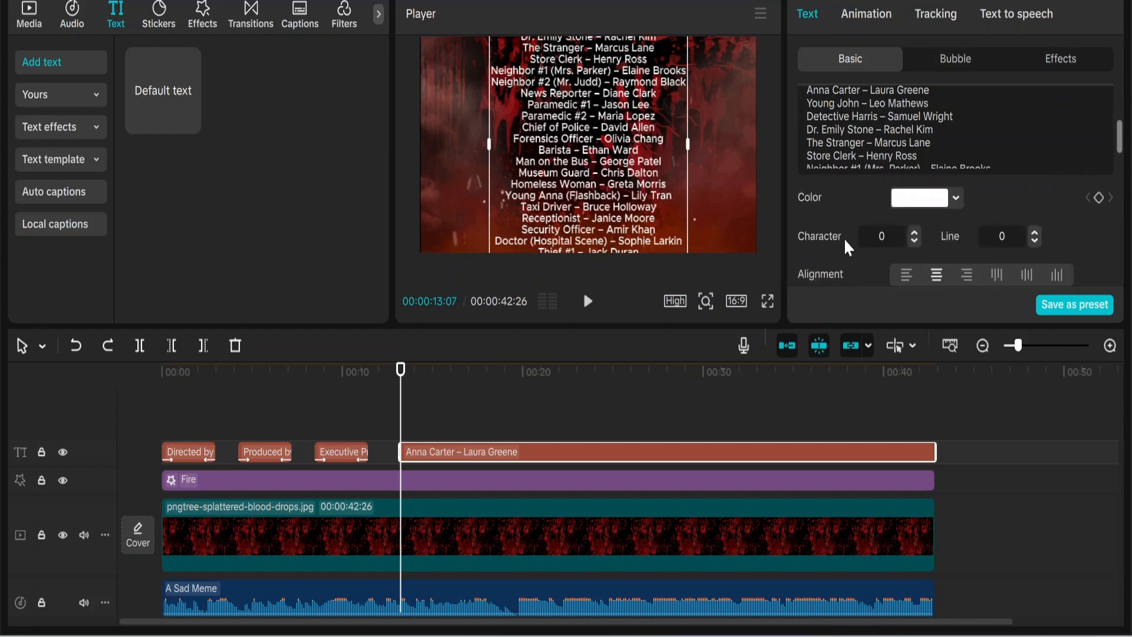
pyautogui.scroll(-6, 848, 247)
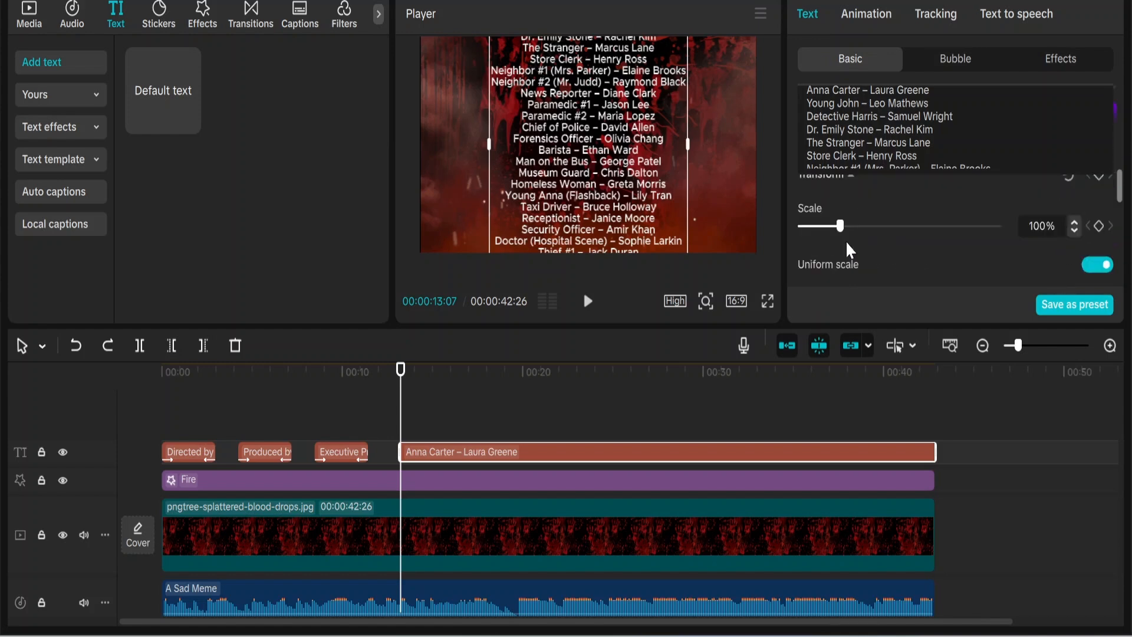
pyautogui.scroll(1, 849, 250)
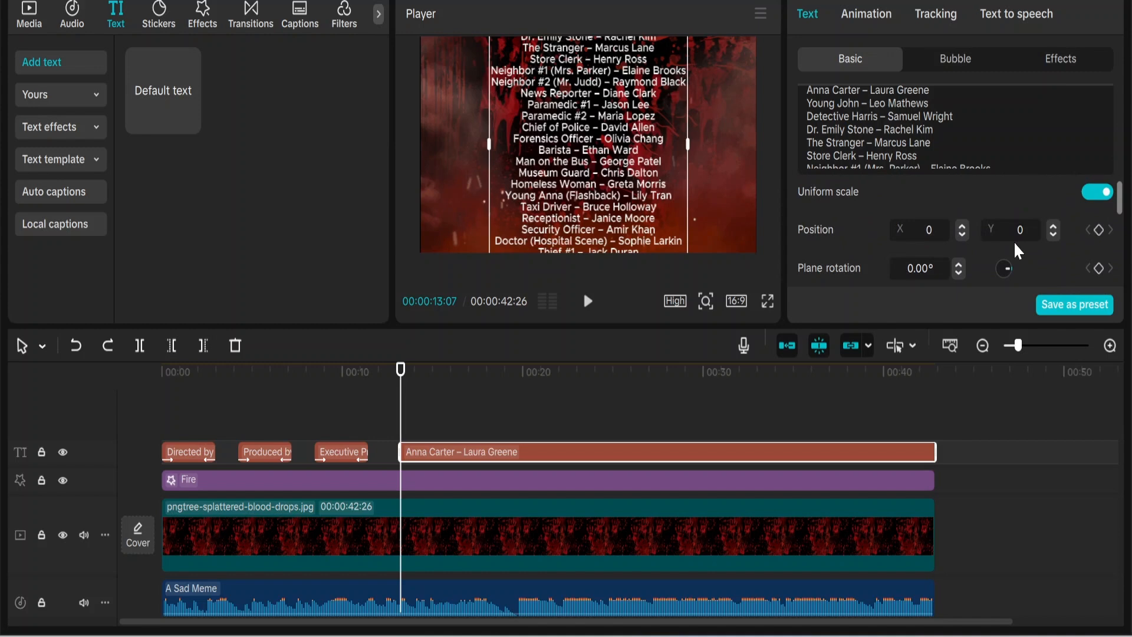
pyautogui.click(1098, 230)
pyautogui.moveTo(602, 90); pyautogui.dragTo(605, 354)
# Step: Confirm the low starting position and move the playhead to the end of the cast clip
pyautogui.click(423, 377)
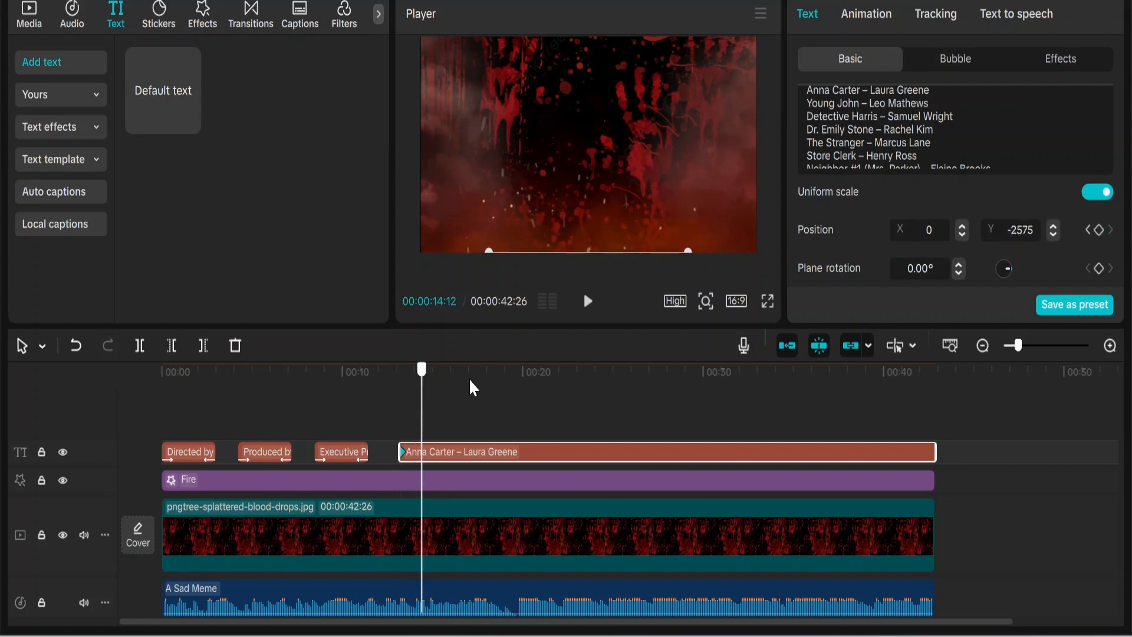
pyautogui.moveTo(473, 388); pyautogui.dragTo(675, 397)
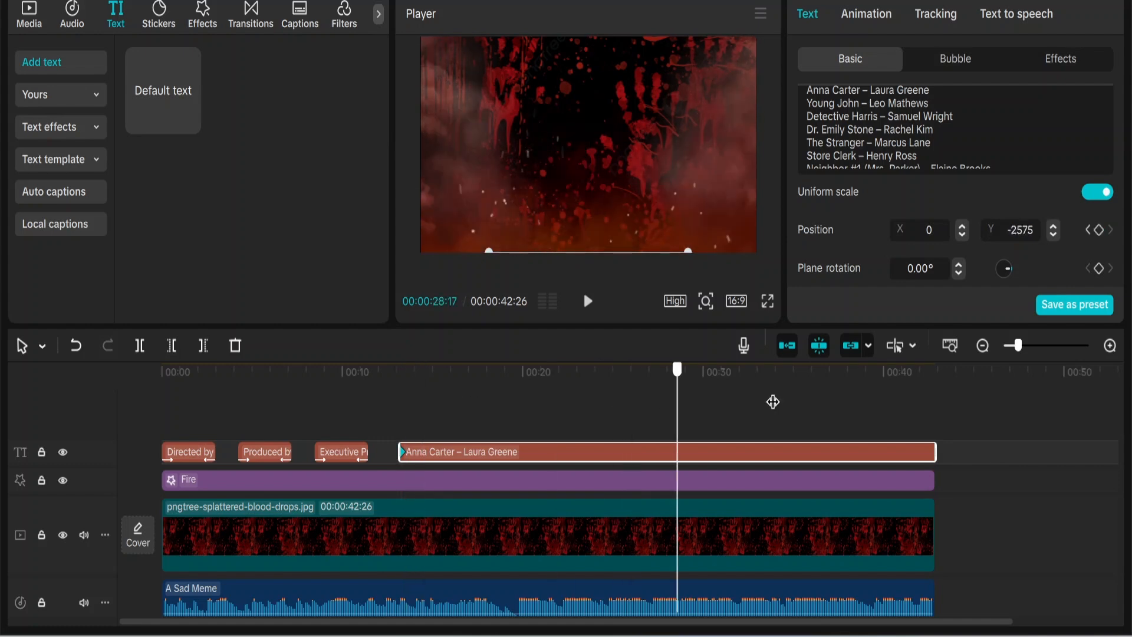
pyautogui.moveTo(774, 401); pyautogui.dragTo(936, 416)
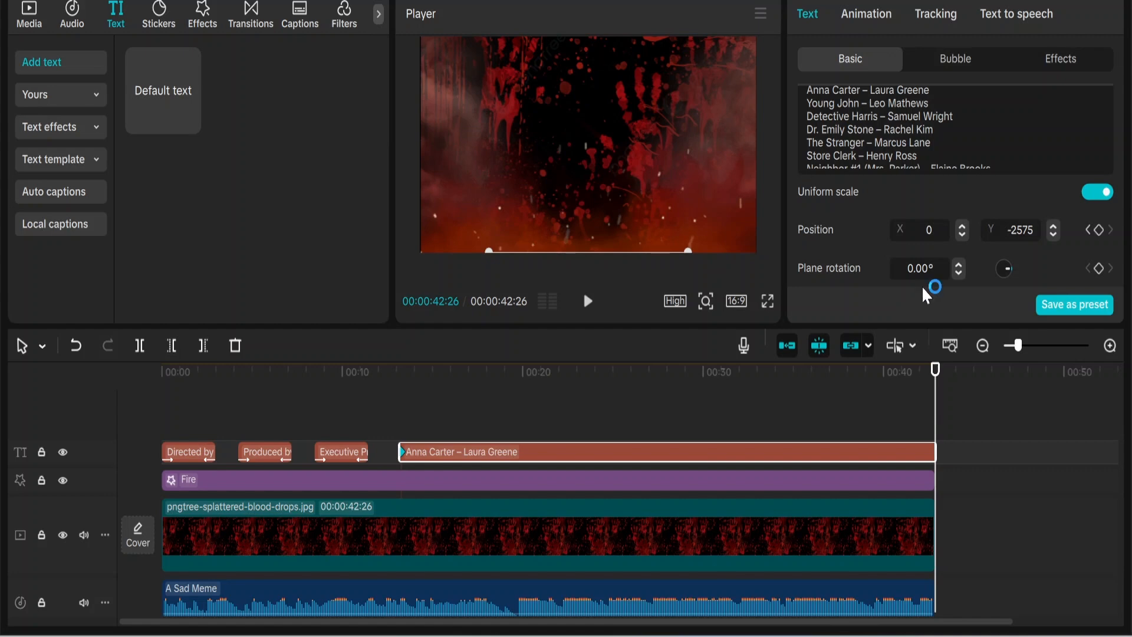
# Step: Keyframe the cast list at Y 1578 so it ends lifted past the top of the frame
pyautogui.click(1054, 226)
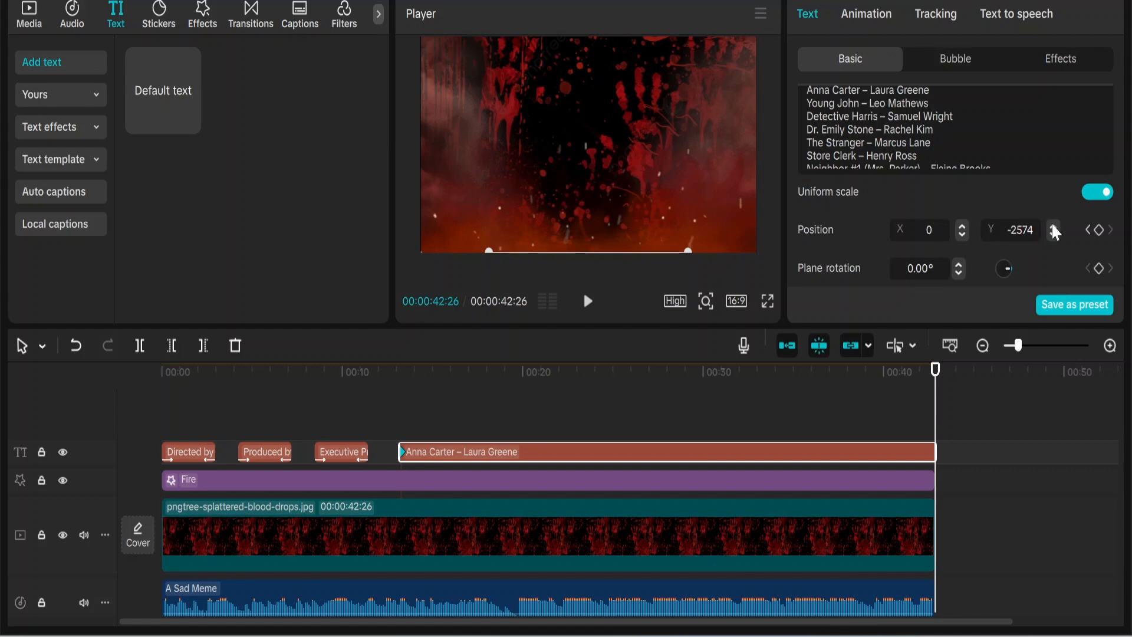
pyautogui.moveTo(1054, 227); pyautogui.dragTo(1054, 227)
pyautogui.moveTo(599, 241); pyautogui.dragTo(595, 38)
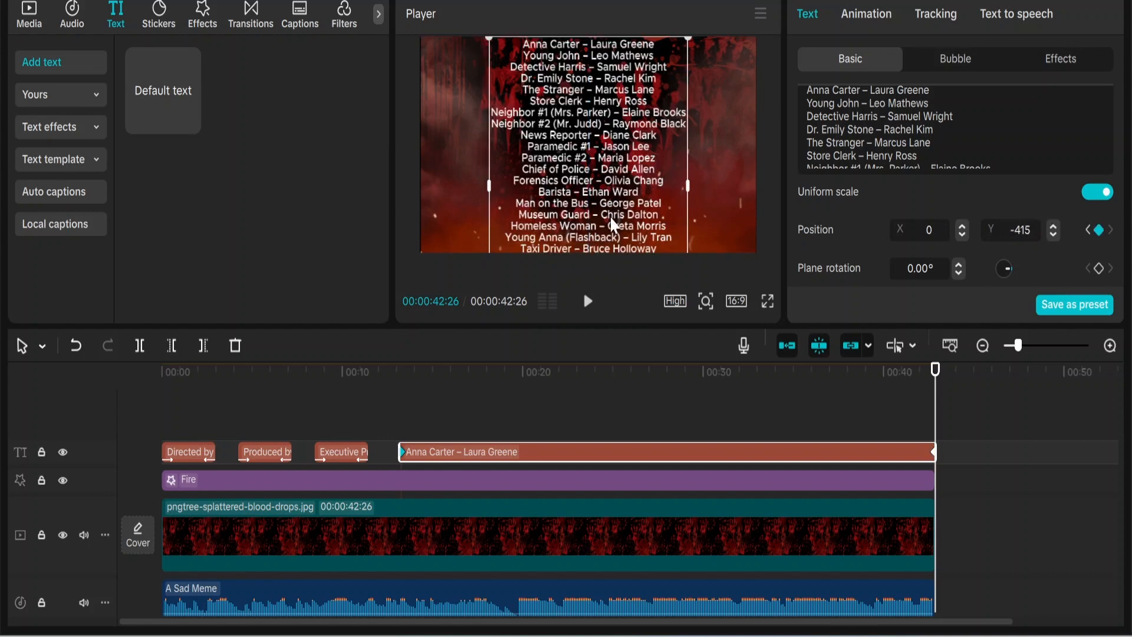
pyautogui.moveTo(613, 224); pyautogui.dragTo(615, 34)
# Step: Preview the finished credits video with the scrolling cast list in full screen
pyautogui.click(768, 300)
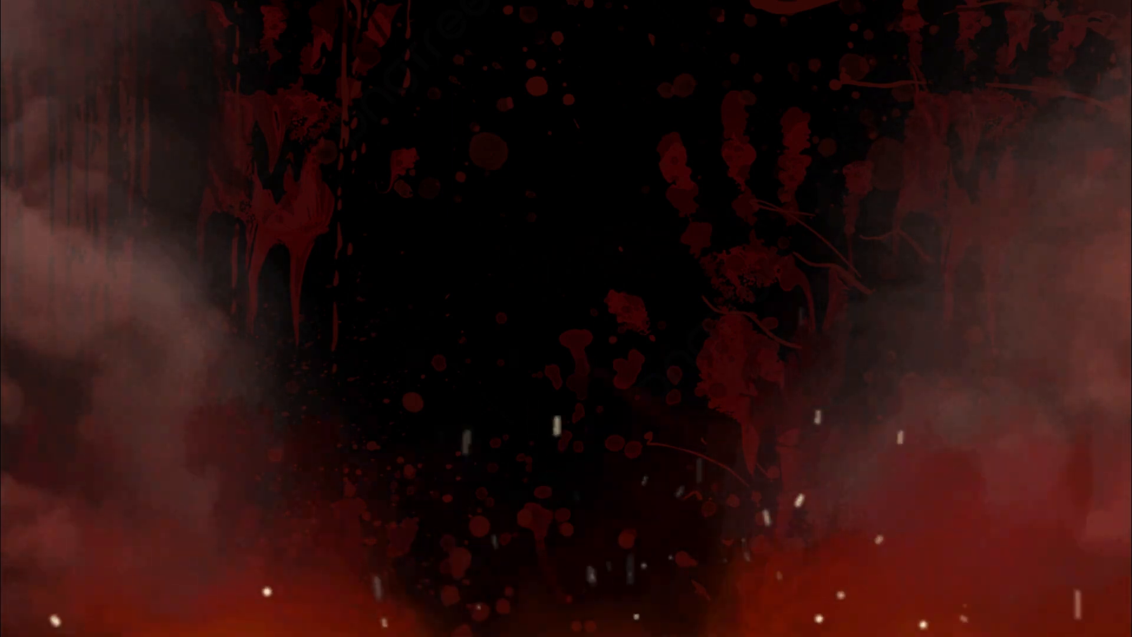